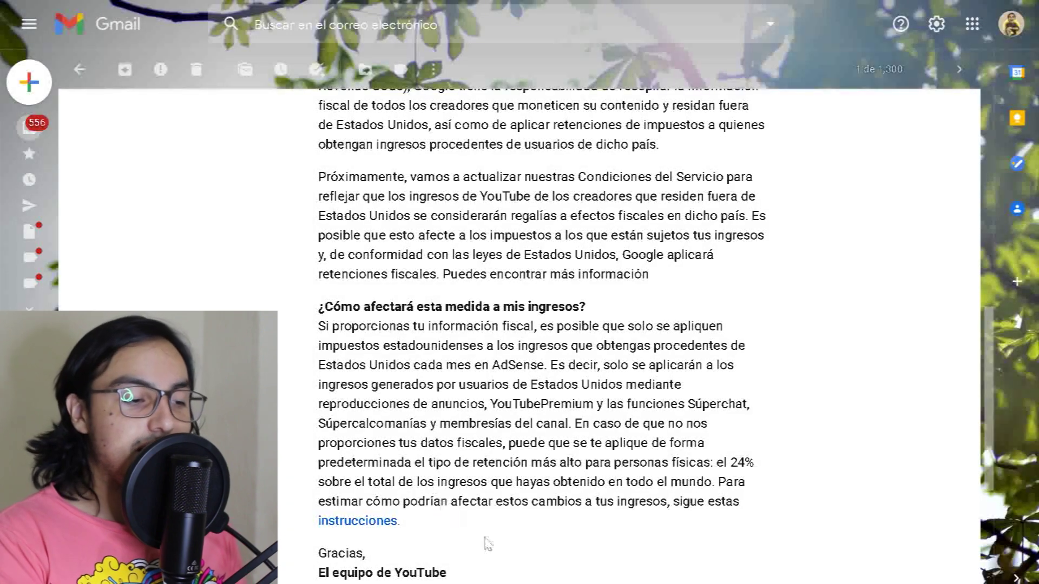
Step: Switch to Google AdSense, start adding United States tax information, and verify identity with the account password
{"action": "scroll", "coordinate": [441, 524], "scroll_direction": "down", "scroll_amount": 2}
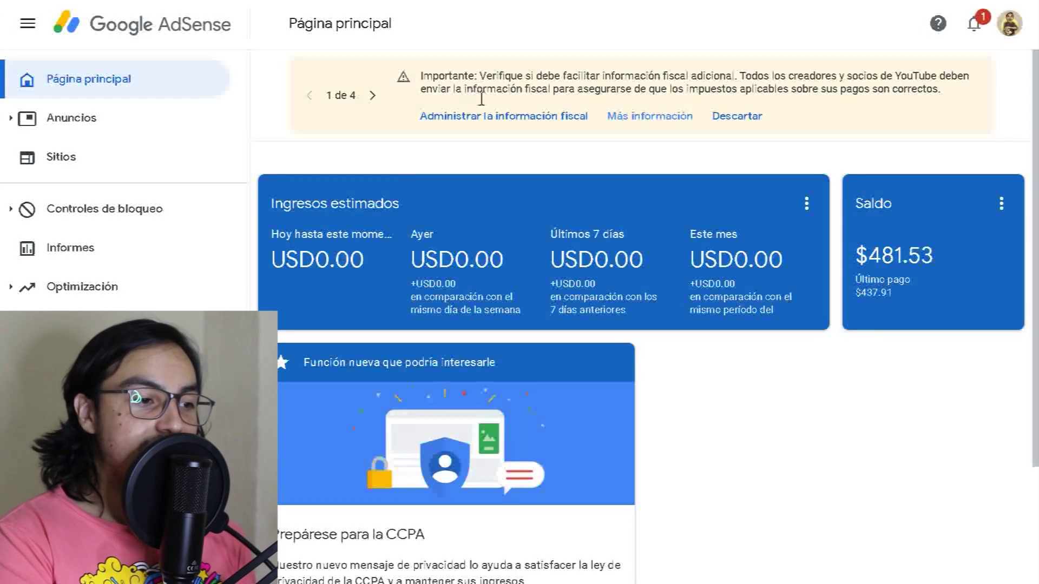
{"action": "left_click", "coordinate": [511, 127]}
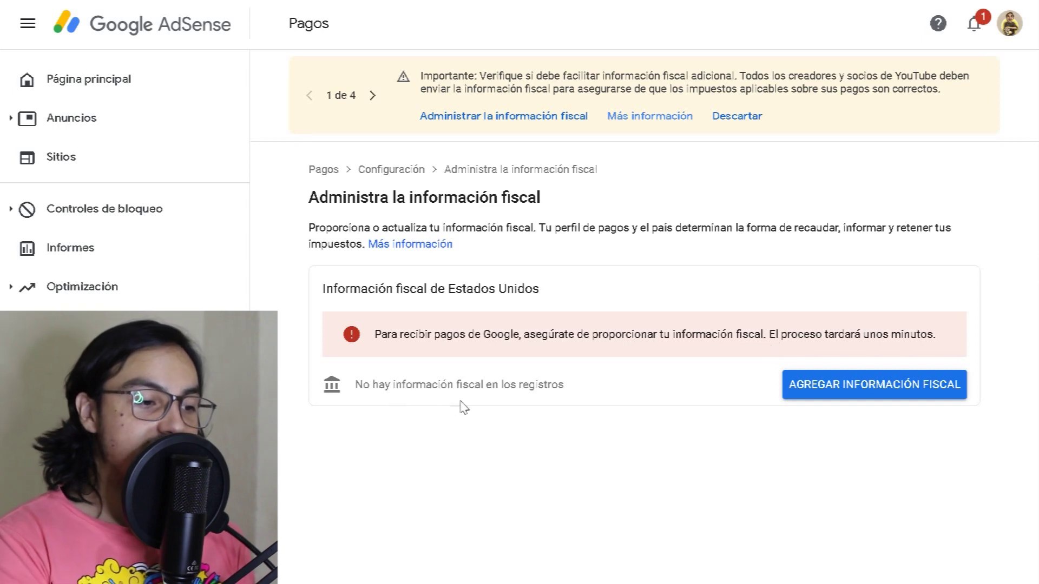
{"action": "left_click", "coordinate": [897, 394]}
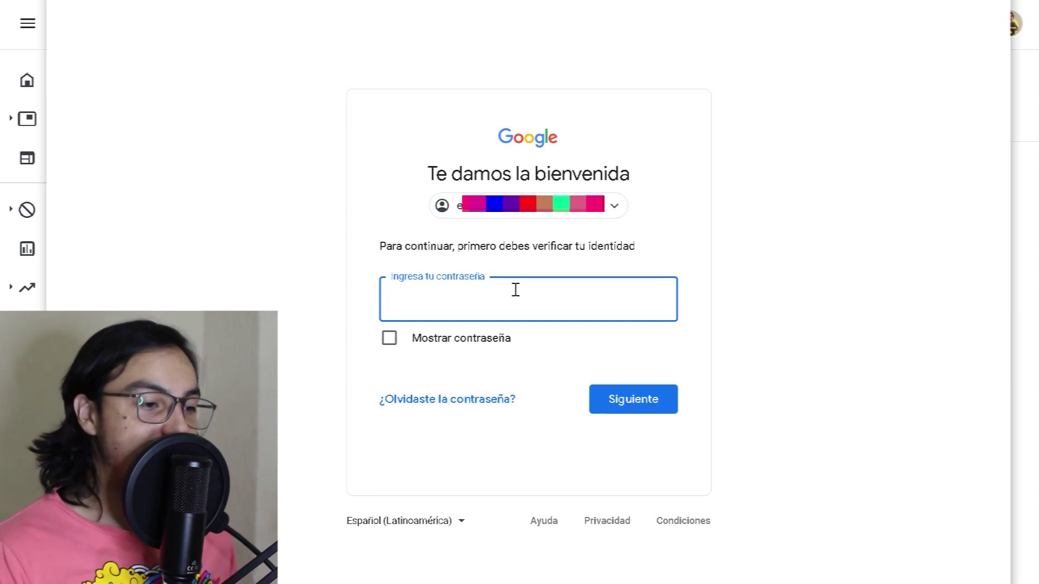
{"action": "key", "text": "ctrl+v"}
{"action": "left_click", "coordinate": [648, 406]}
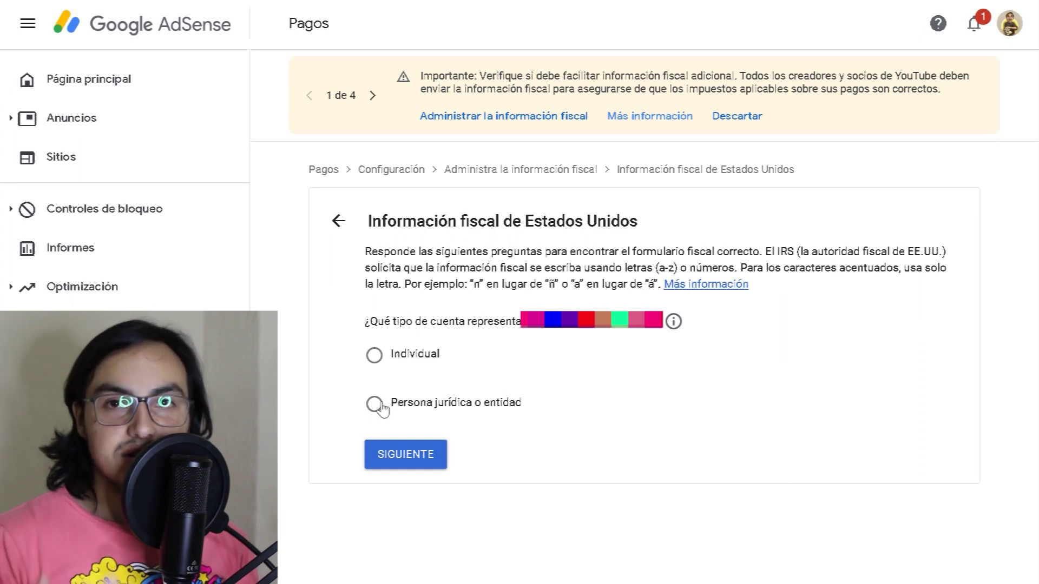
Step: Declare the account type as Individual and answer No to being a US citizen or resident
{"action": "left_click", "coordinate": [385, 360]}
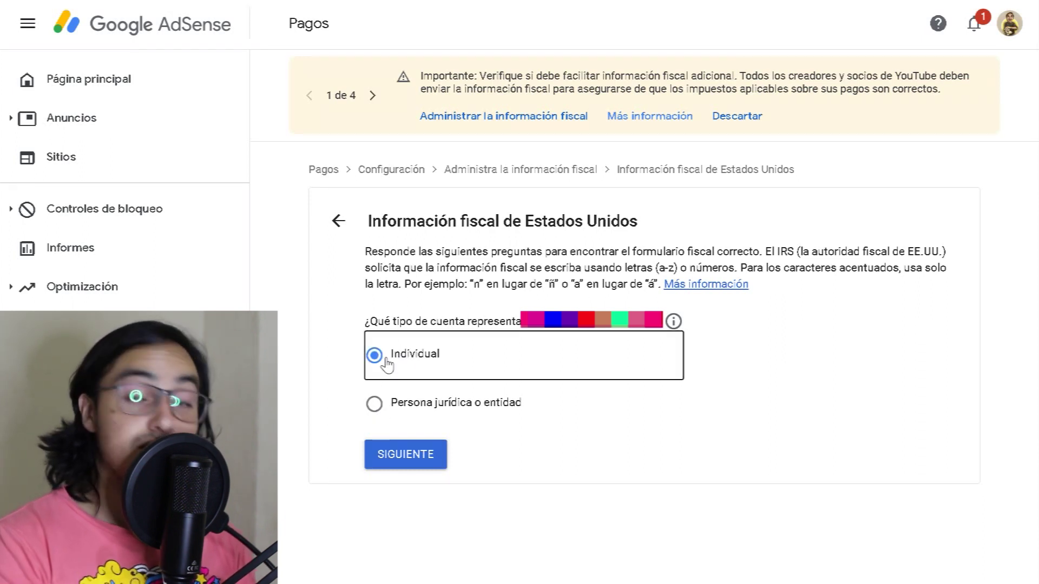
{"action": "left_click", "coordinate": [426, 464]}
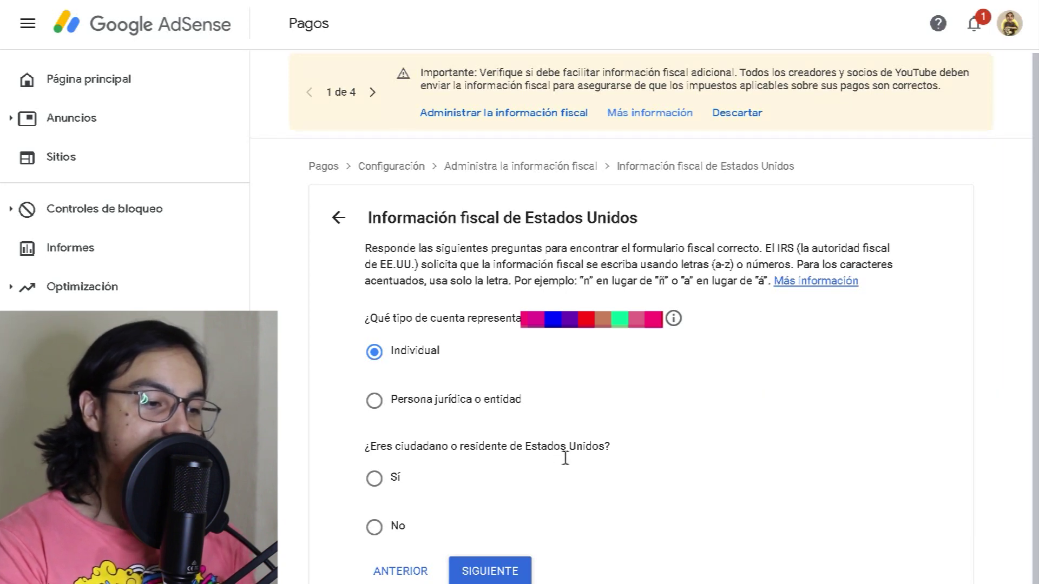
{"action": "left_click", "coordinate": [381, 525]}
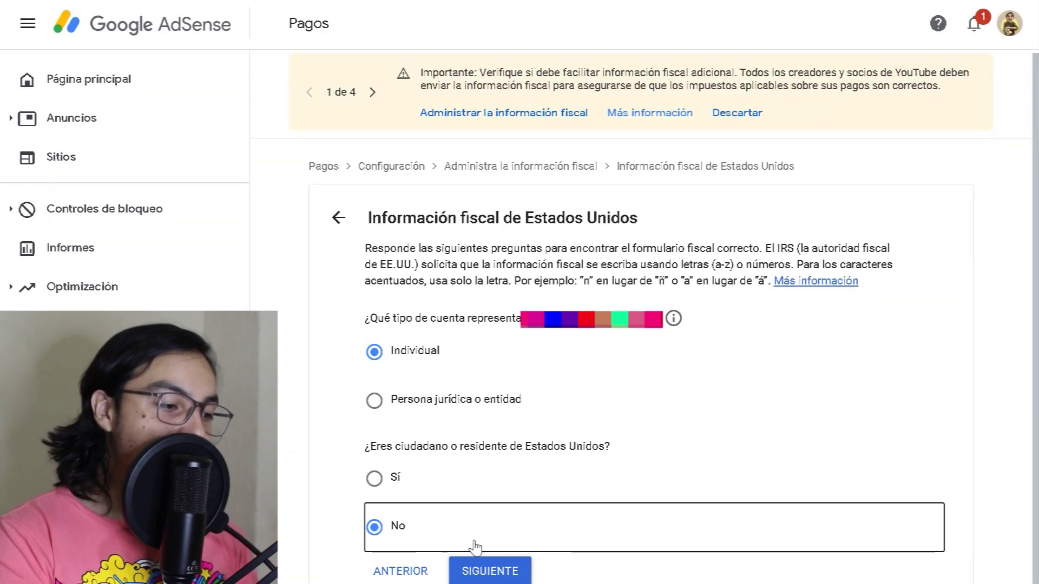
{"action": "left_click", "coordinate": [510, 577]}
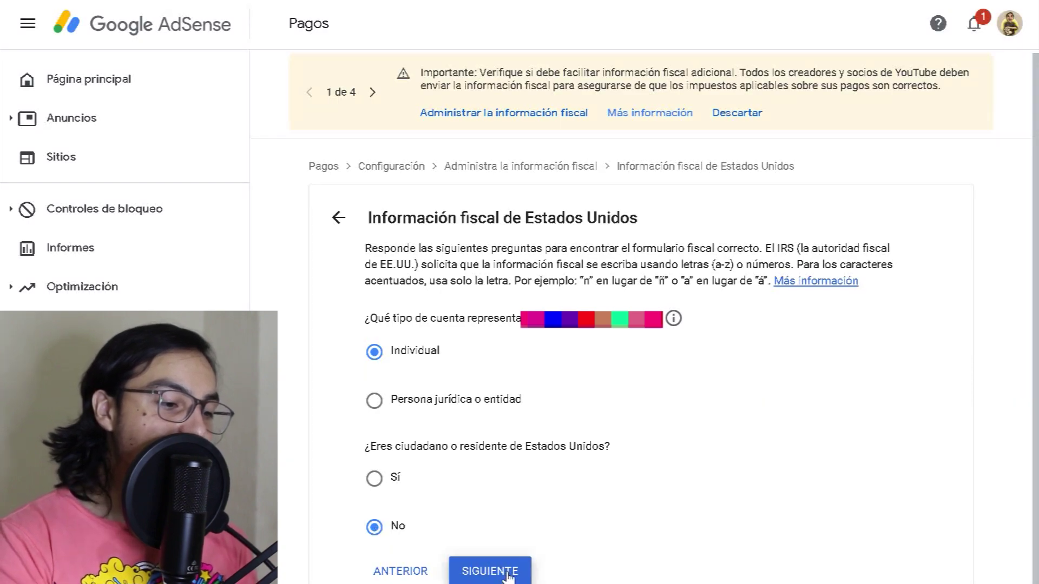
Step: Choose the W-8BEN tax form for non-US individuals and start filling it in
{"action": "scroll", "coordinate": [511, 578], "scroll_direction": "down", "scroll_amount": 1}
{"action": "scroll", "coordinate": [511, 578], "scroll_direction": "down", "scroll_amount": 3}
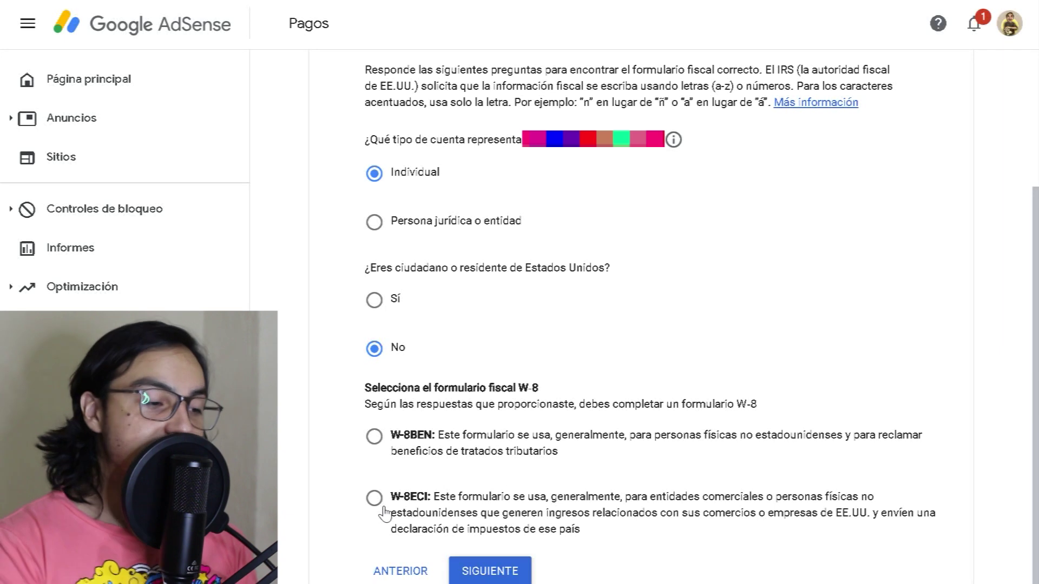
{"action": "left_click", "coordinate": [379, 444]}
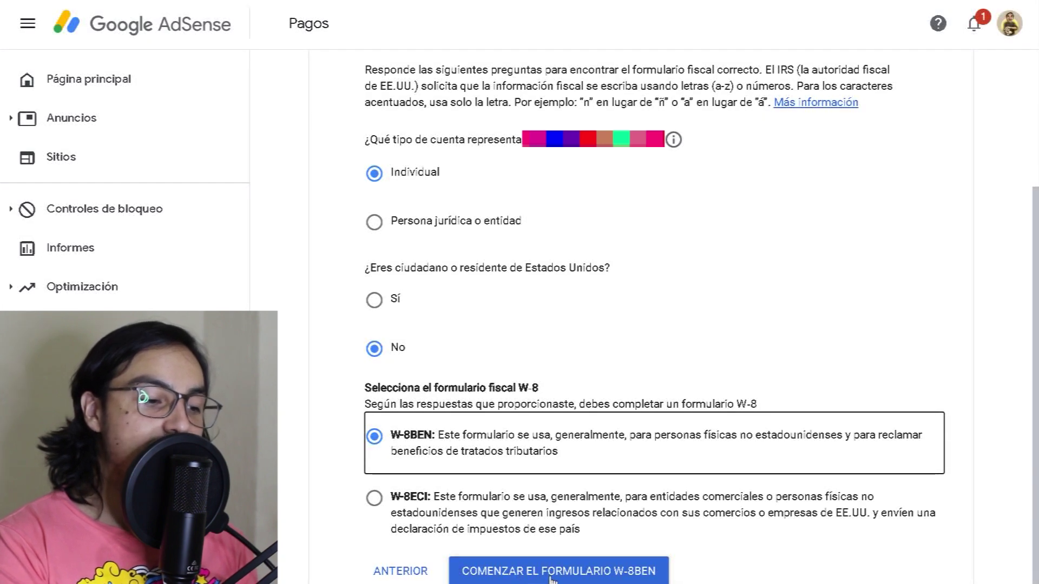
{"action": "left_click", "coordinate": [571, 578]}
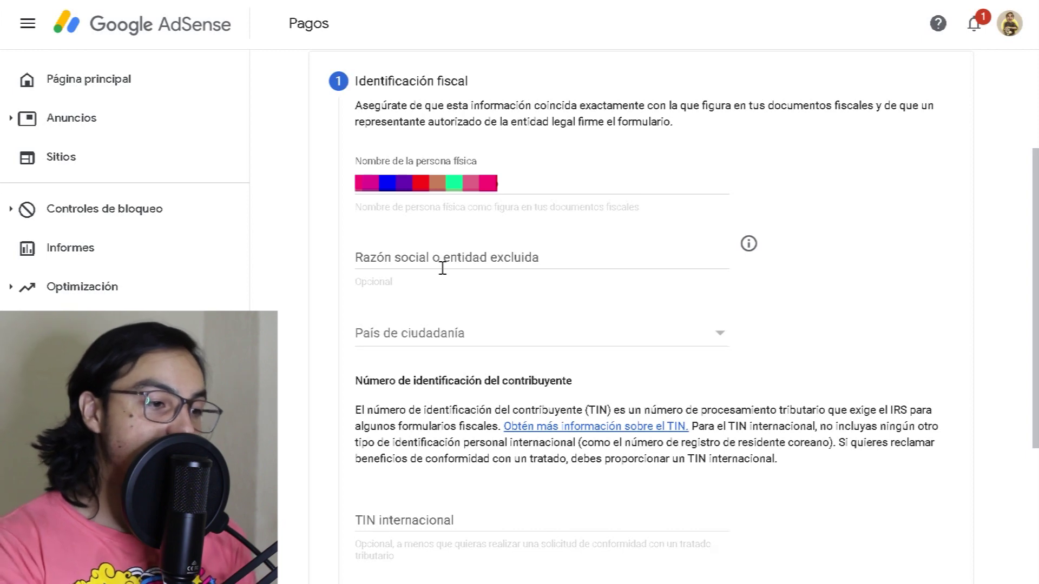
Step: Set the country of citizenship to Colombia in the tax identification section
{"action": "left_click", "coordinate": [378, 342]}
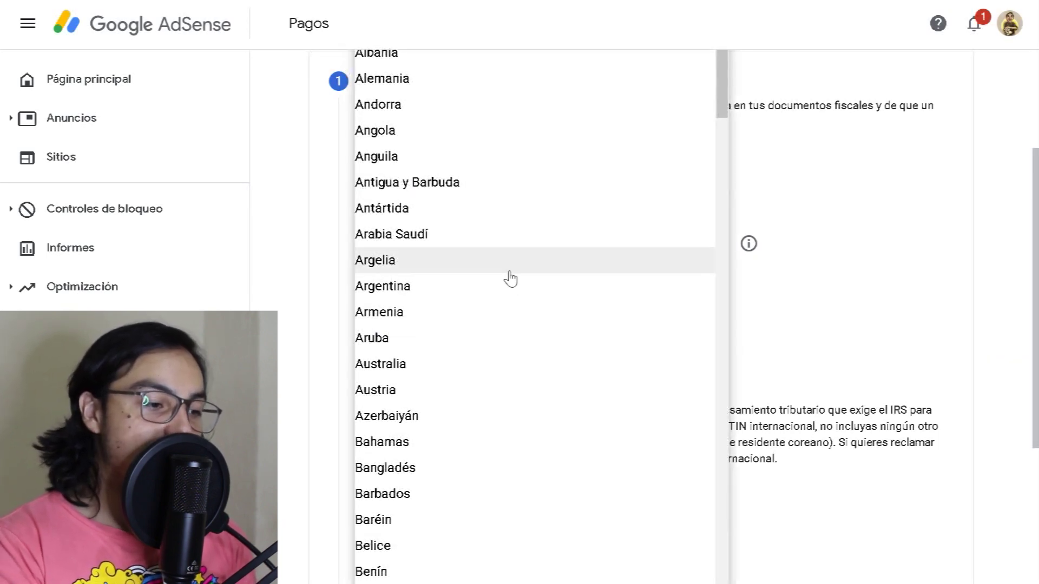
{"action": "scroll", "coordinate": [511, 279], "scroll_direction": "down", "scroll_amount": 5}
{"action": "scroll", "coordinate": [510, 279], "scroll_direction": "down", "scroll_amount": 3}
{"action": "scroll", "coordinate": [511, 278], "scroll_direction": "down", "scroll_amount": 5}
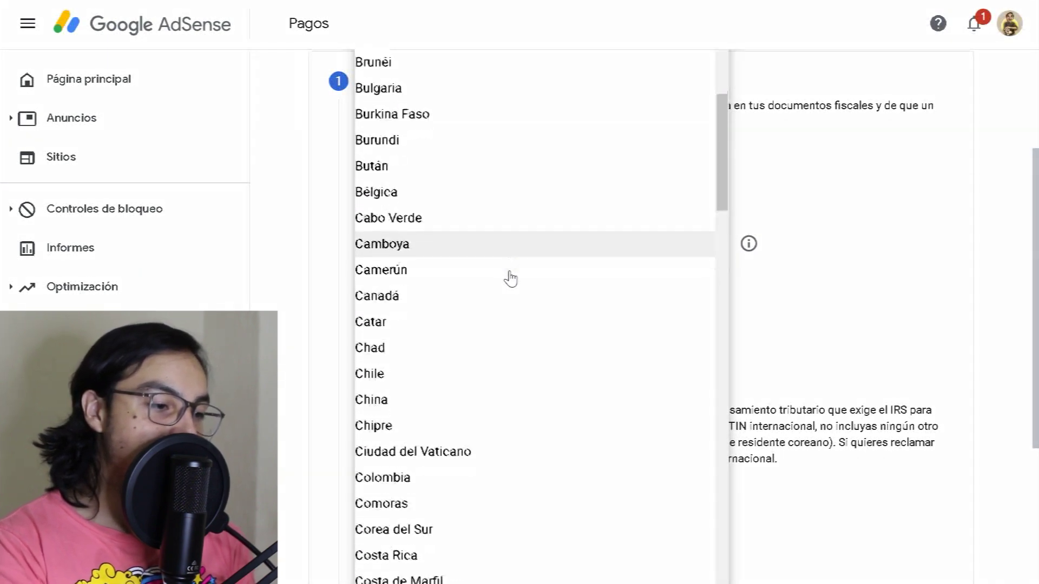
{"action": "scroll", "coordinate": [511, 279], "scroll_direction": "down", "scroll_amount": 5}
{"action": "left_click", "coordinate": [436, 306]}
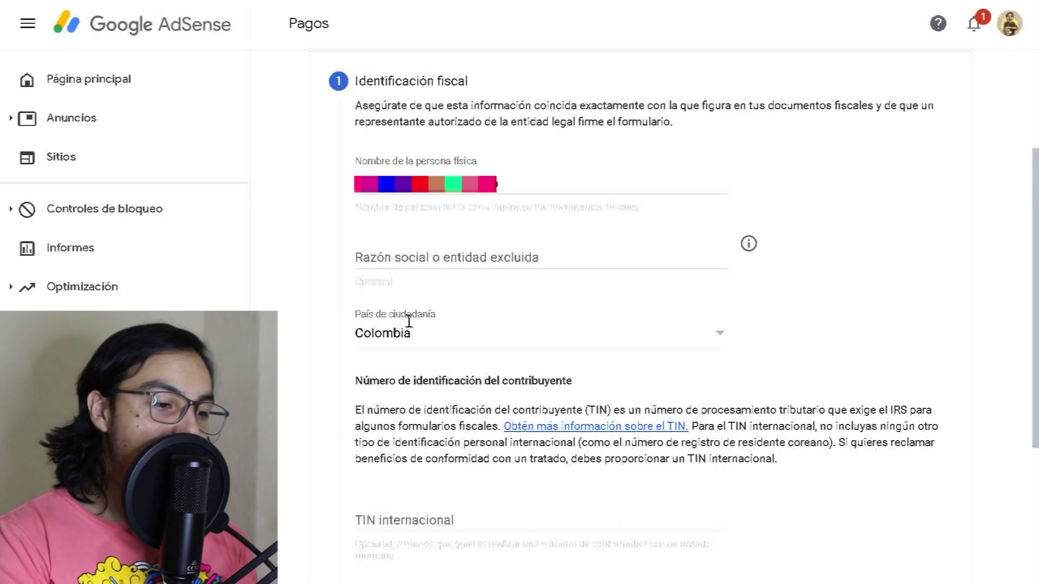
Step: Leave the international TIN and US ITIN or SSN blank and continue to the address section
{"action": "scroll", "coordinate": [316, 422], "scroll_direction": "down", "scroll_amount": 5}
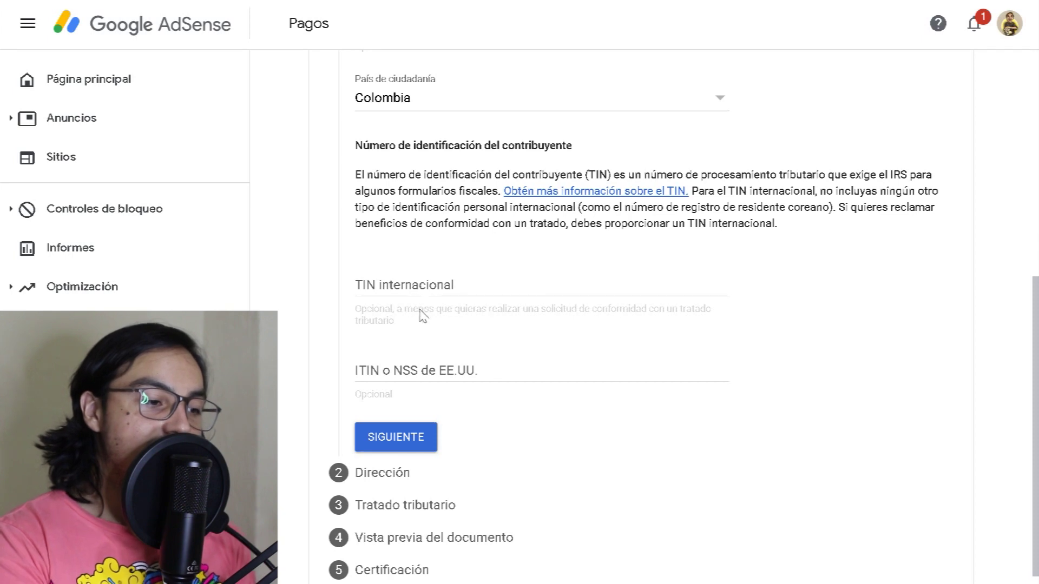
{"action": "left_click", "coordinate": [419, 294]}
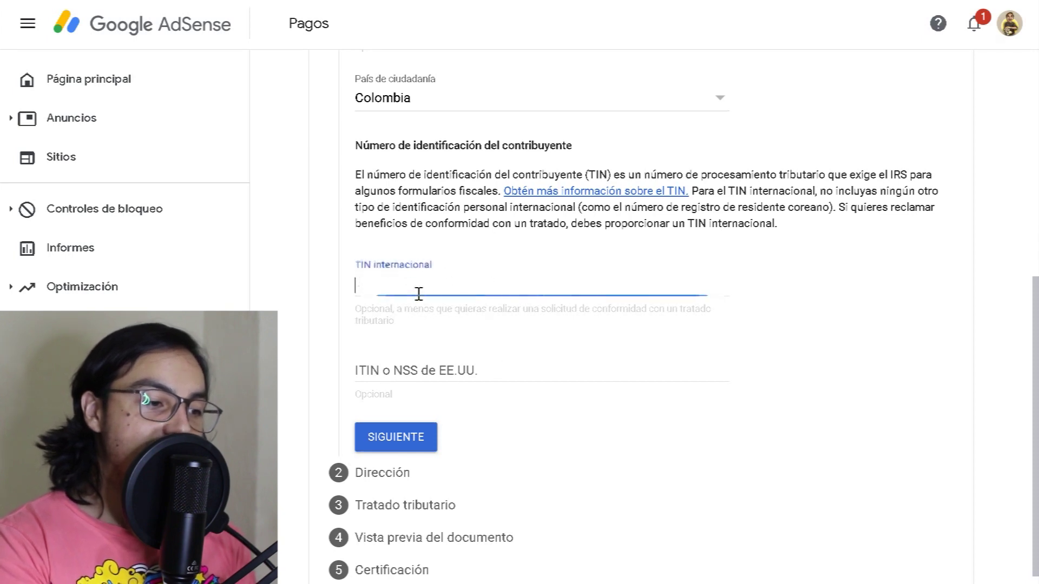
{"action": "left_click", "coordinate": [308, 352]}
{"action": "scroll", "coordinate": [311, 353], "scroll_direction": "down", "scroll_amount": 1}
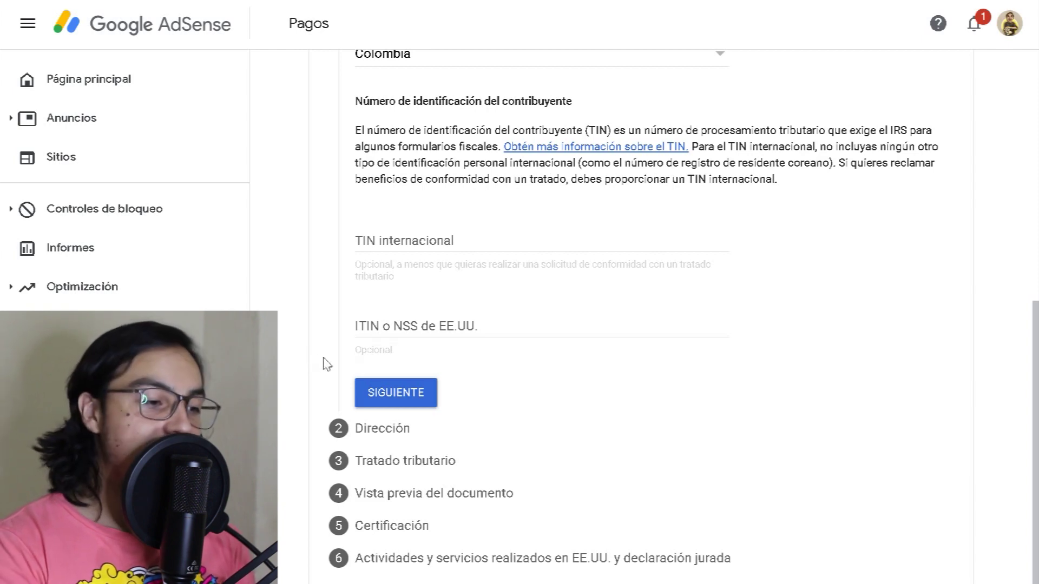
{"action": "left_click", "coordinate": [399, 401]}
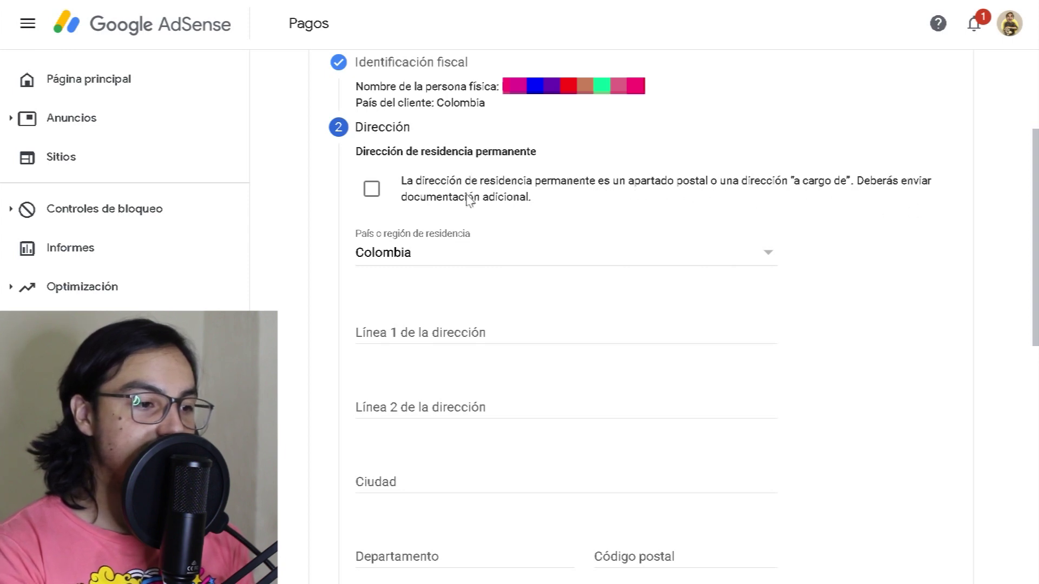
Step: Fill in the first address line, city and department of the permanent residence address
{"action": "scroll", "coordinate": [603, 220], "scroll_direction": "down", "scroll_amount": 2}
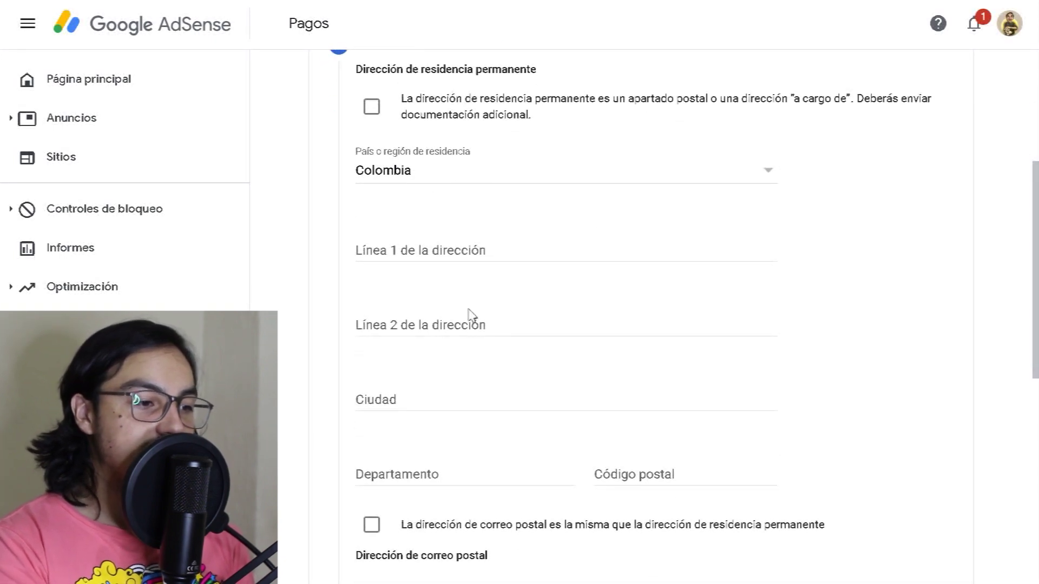
{"action": "left_click", "coordinate": [536, 263]}
{"action": "key", "text": "ctrl+v"}
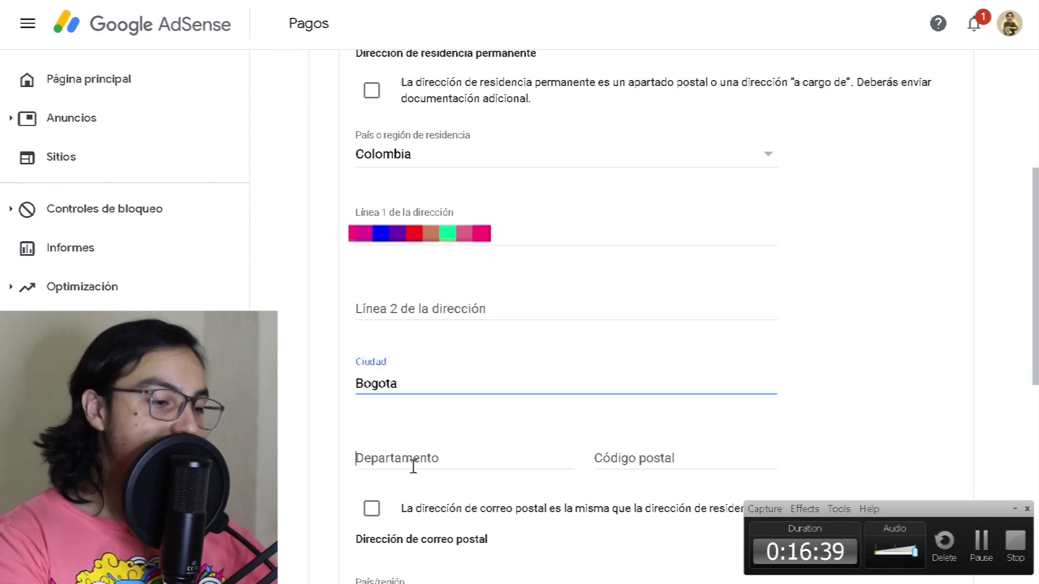
{"action": "left_click", "coordinate": [413, 465]}
{"action": "type", "text": "Bogota"}
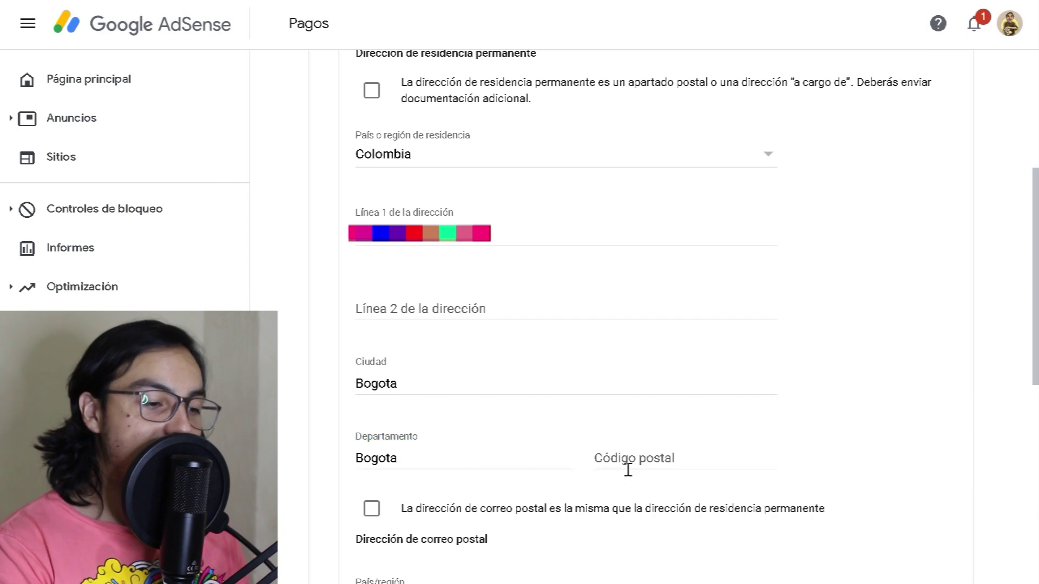
{"action": "left_click", "coordinate": [649, 479]}
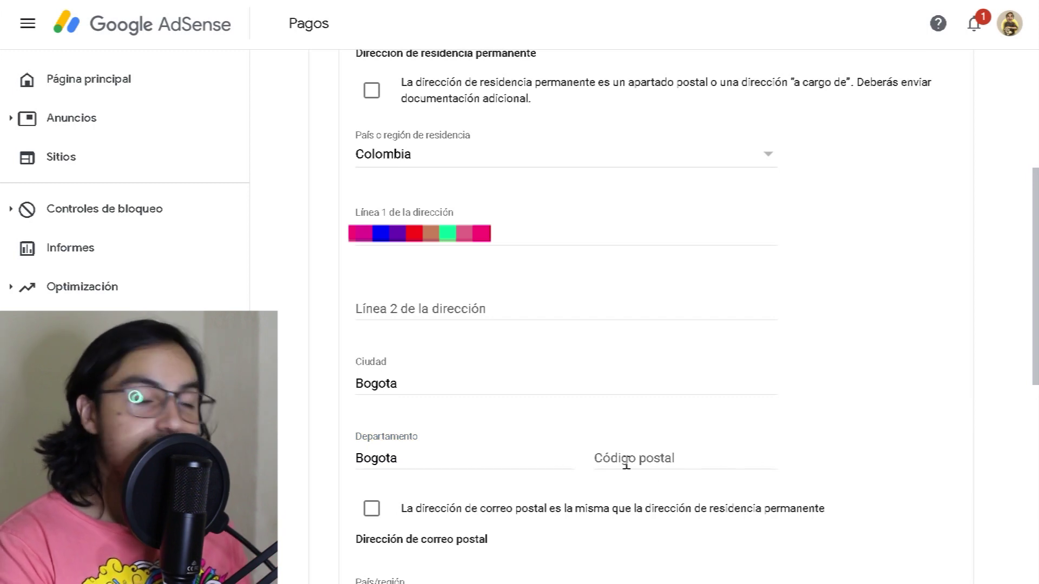
Step: Search Google for "codigo postal colombia" in a new private browser window
{"action": "key", "text": "ctrl+shift+n"}
{"action": "type", "text": "go"}
{"action": "key", "text": "Return"}
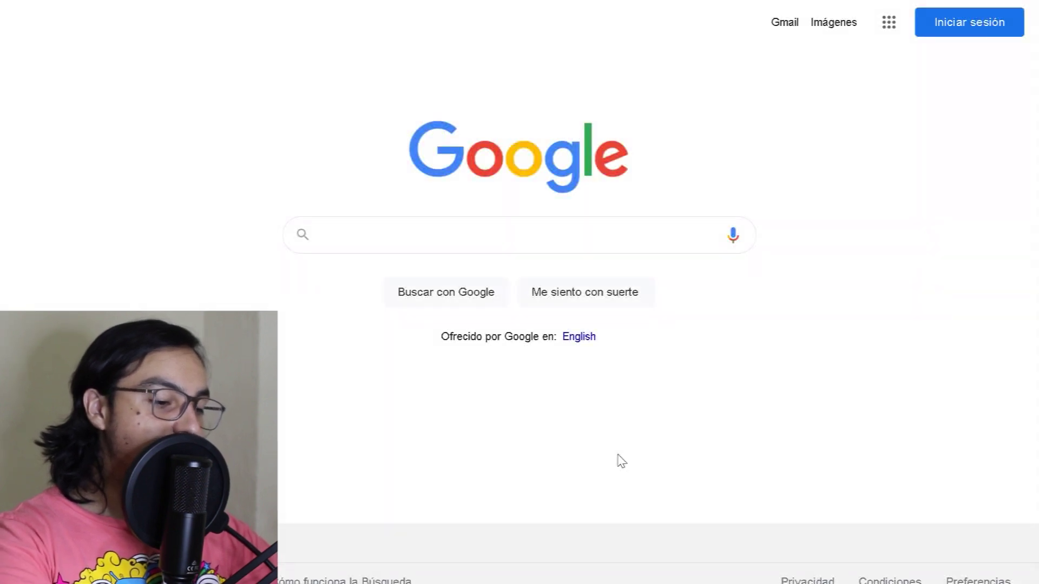
{"action": "type", "text": "codigo"}
{"action": "key", "text": "Down"}
{"action": "key", "text": "Down"}
{"action": "key", "text": "Down"}
{"action": "key", "text": "Down"}
{"action": "key", "text": "Down"}
{"action": "key", "text": "Down"}
{"action": "key", "text": "Down"}
{"action": "key", "text": "Down"}
{"action": "key", "text": "Down"}
{"action": "key", "text": "Down"}
{"action": "key", "text": "Down"}
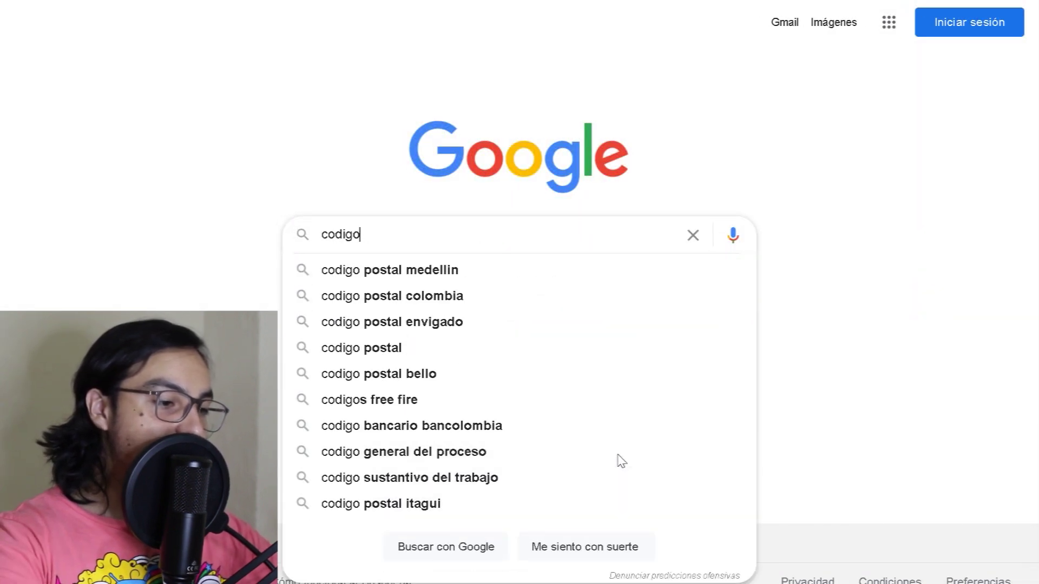
{"action": "key", "text": "Down"}
{"action": "key", "text": "Down"}
{"action": "key", "text": "Return"}
Step: Open the codigopostal.gov.co result and set its quick search to look up by Address
{"action": "scroll", "coordinate": [108, 406], "scroll_direction": "down", "scroll_amount": 7}
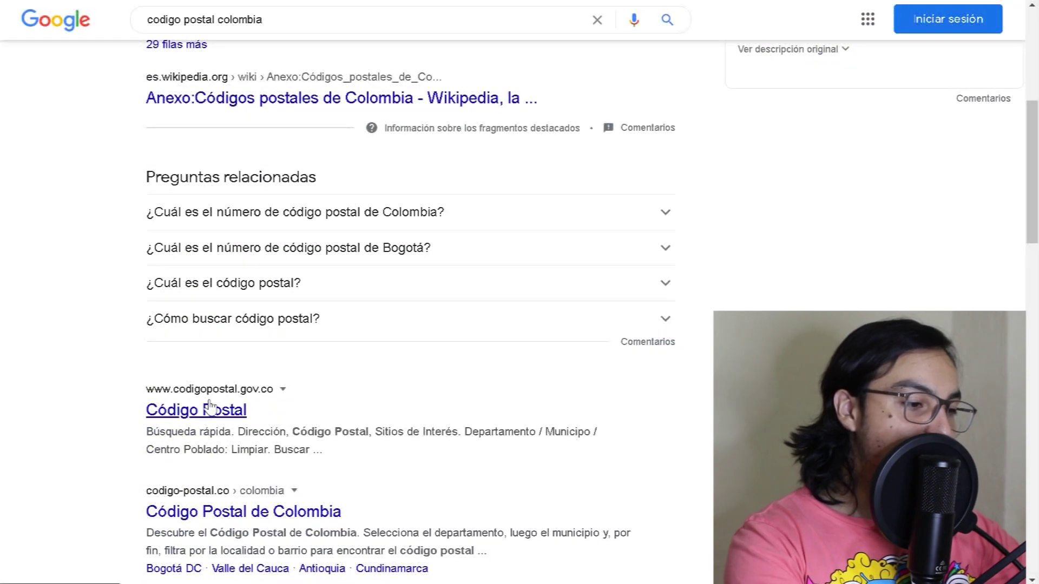
{"action": "left_click", "coordinate": [215, 410]}
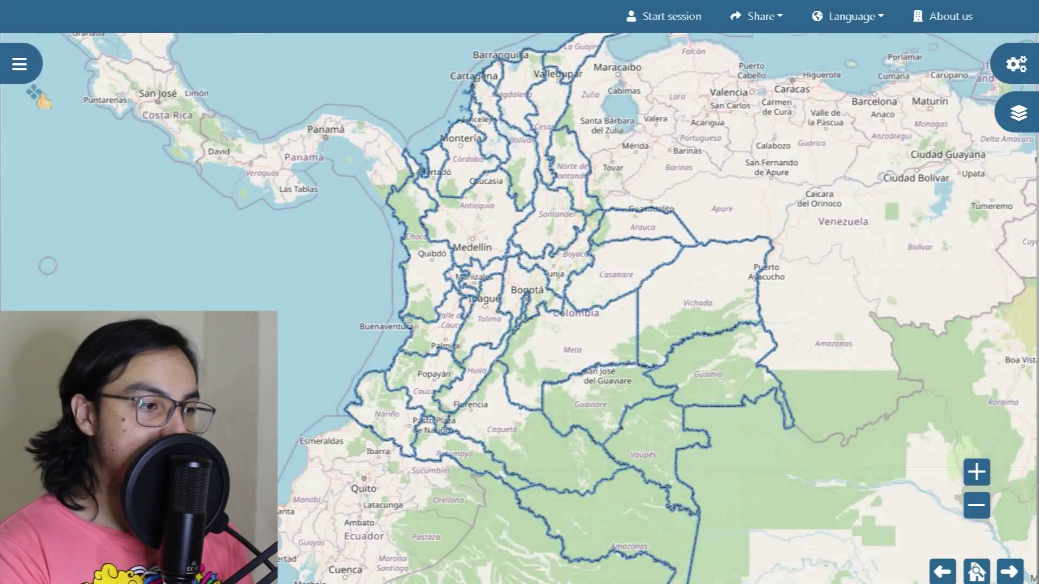
{"action": "left_click", "coordinate": [17, 66]}
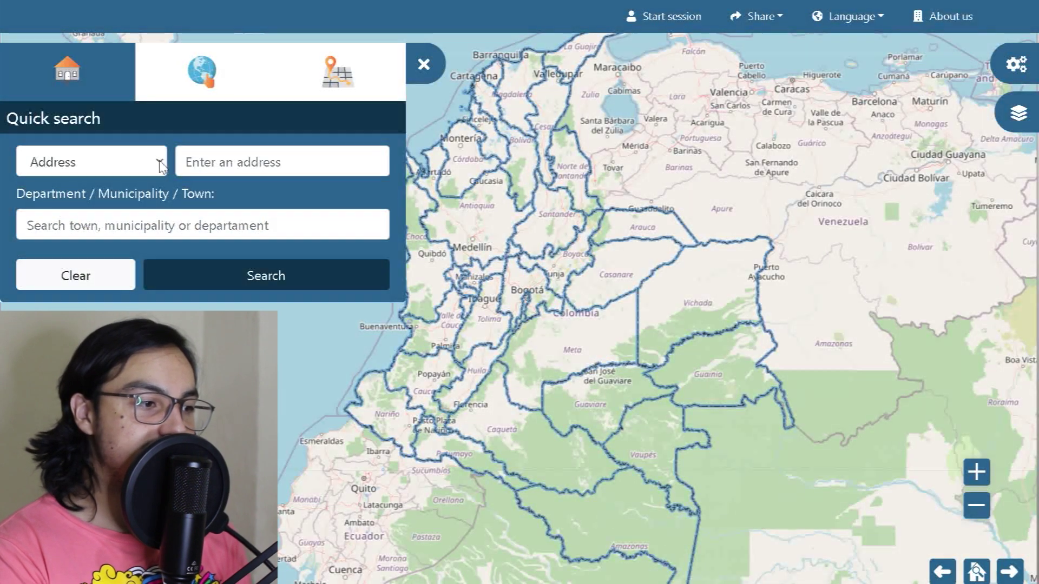
{"action": "left_click", "coordinate": [135, 162]}
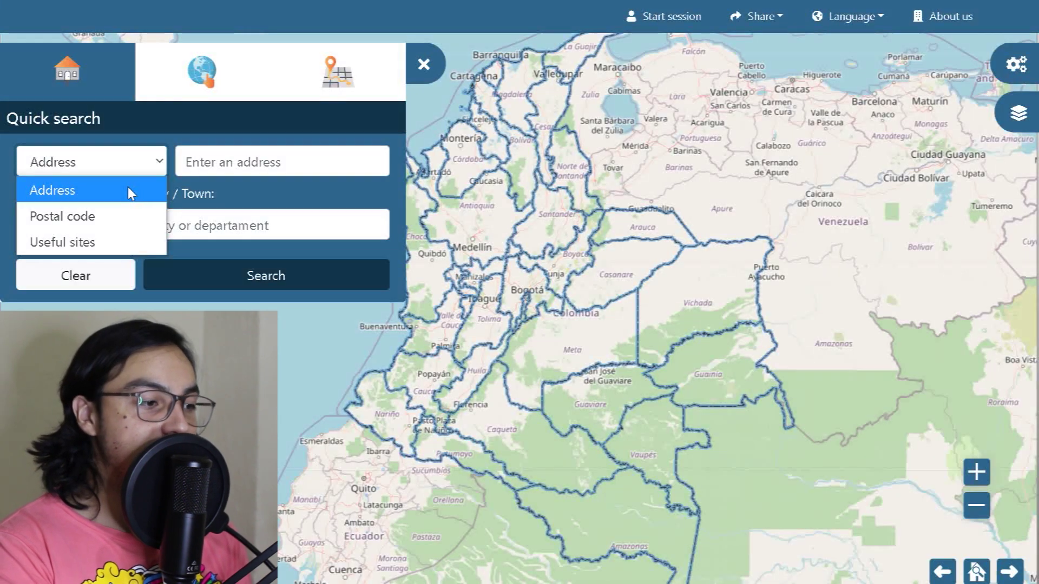
{"action": "left_click", "coordinate": [129, 188]}
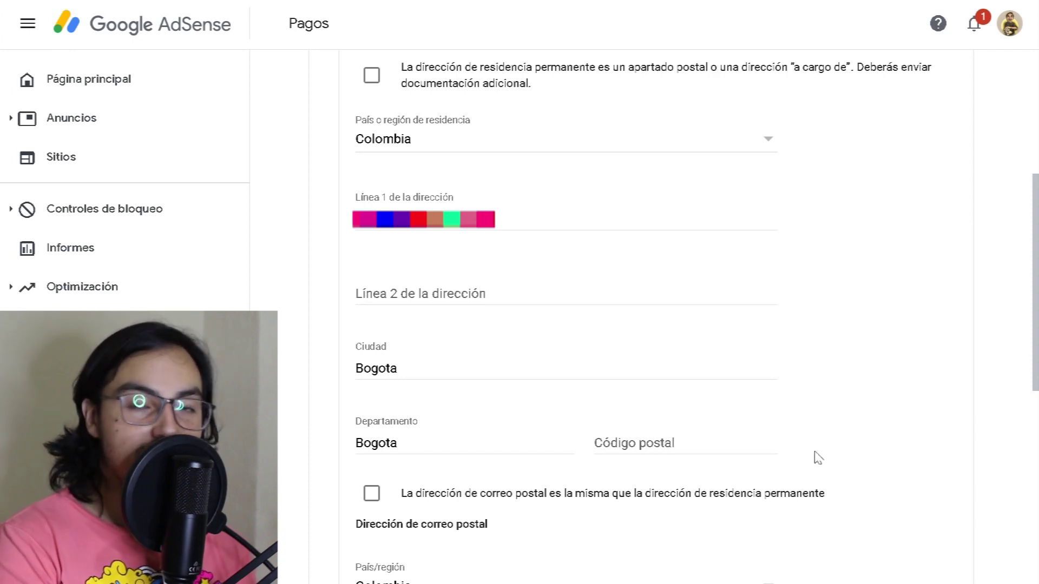
Step: Enter the postal code, mark the mailing address as the same as the permanent residence, and continue to the tax treaty section
{"action": "left_click", "coordinate": [643, 451]}
{"action": "key", "text": "ctrl+v"}
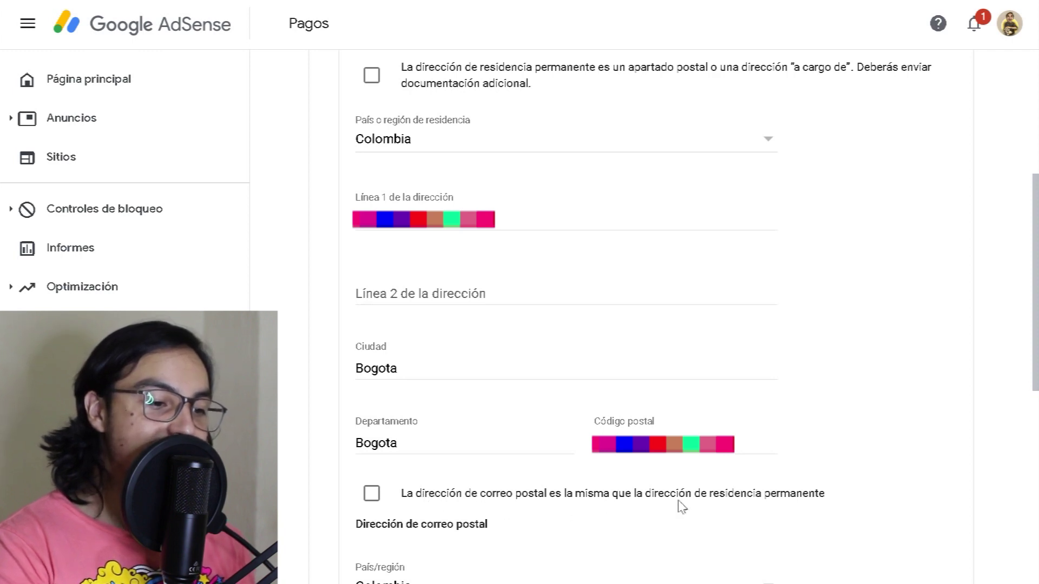
{"action": "left_click", "coordinate": [373, 493]}
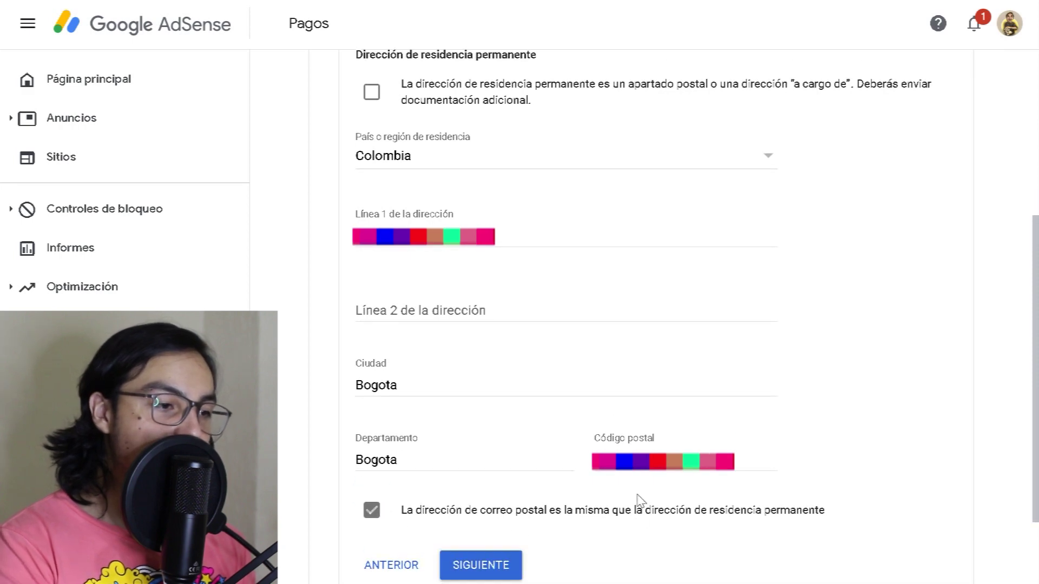
{"action": "scroll", "coordinate": [639, 499], "scroll_direction": "down", "scroll_amount": 3}
{"action": "left_click", "coordinate": [488, 437]}
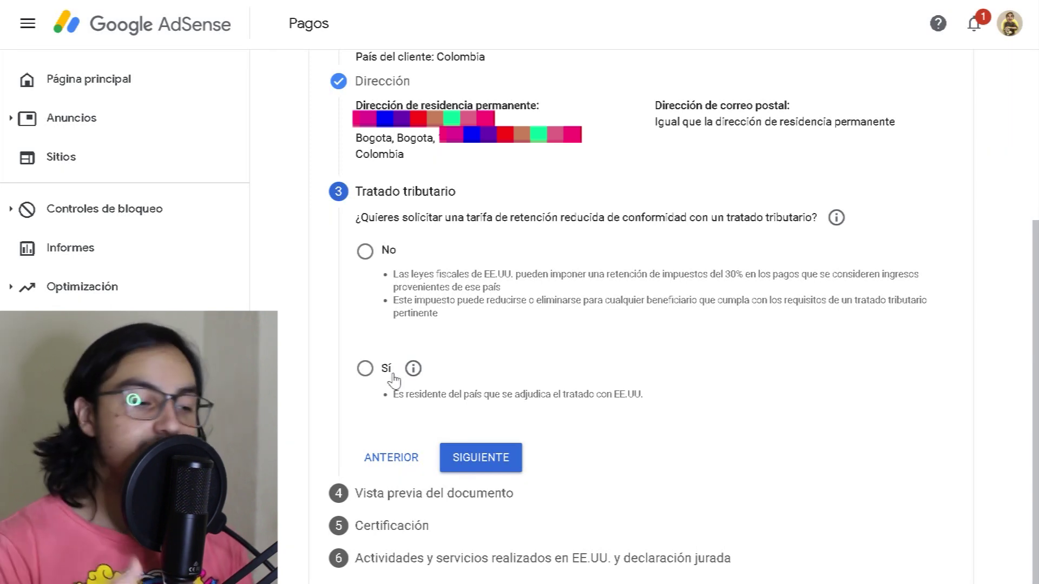
Step: Answer Sí to claiming a reduced treaty withholding rate and choose México from the treaty country list
{"action": "left_click", "coordinate": [366, 370]}
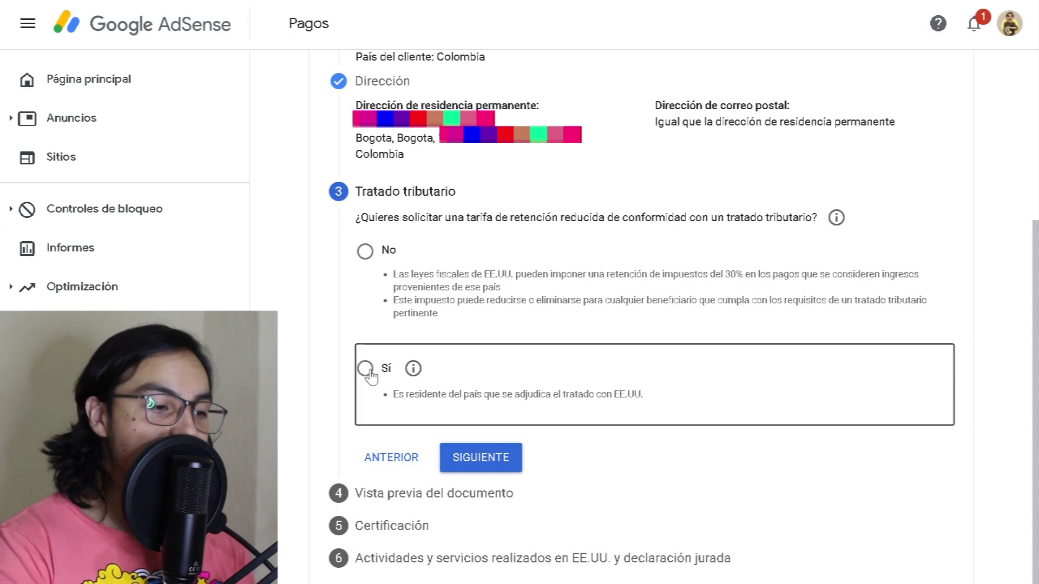
{"action": "scroll", "coordinate": [571, 355], "scroll_direction": "down", "scroll_amount": 3}
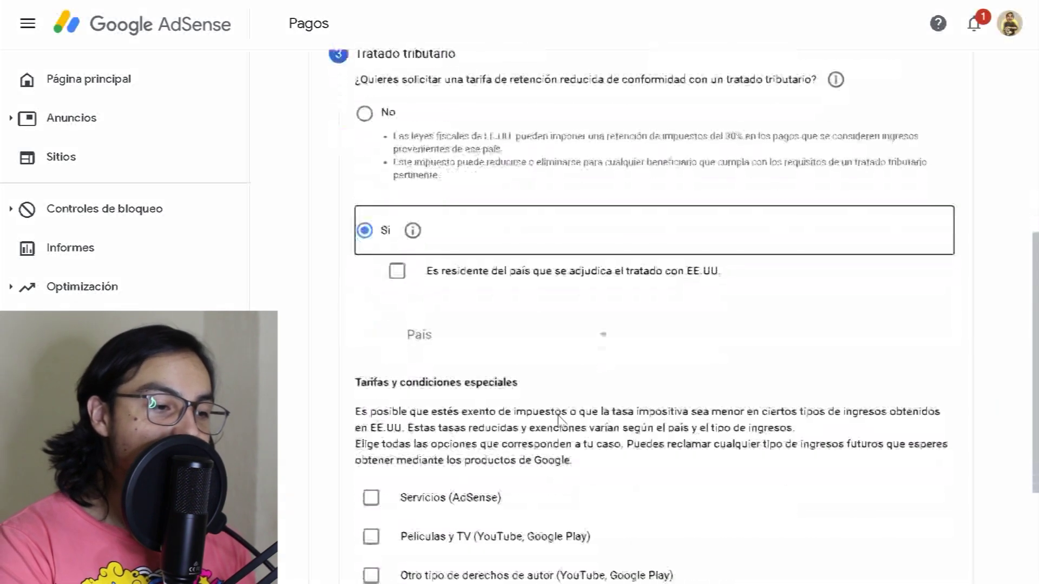
{"action": "left_click", "coordinate": [570, 342]}
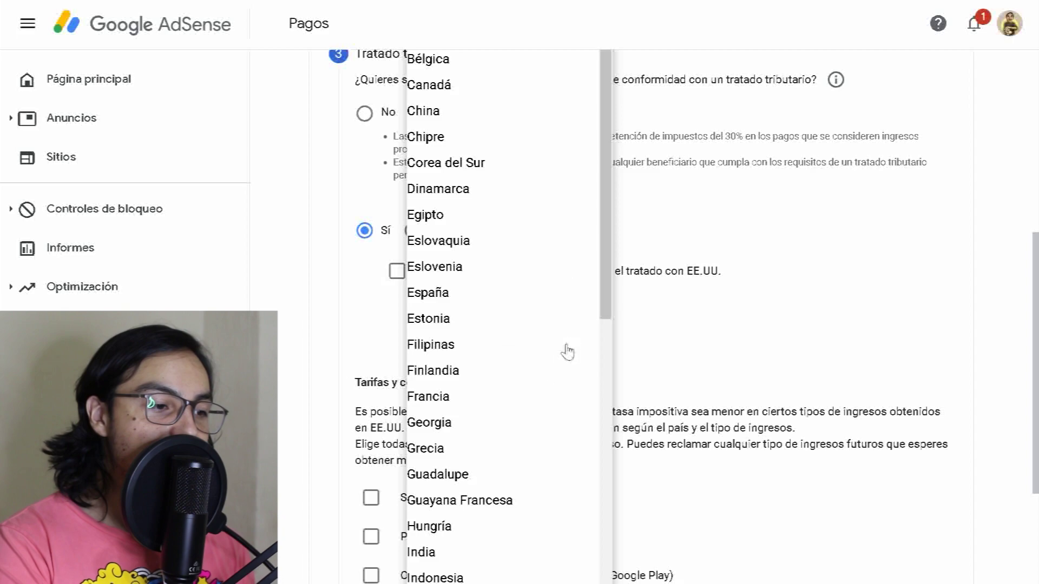
{"action": "scroll", "coordinate": [549, 392], "scroll_direction": "up", "scroll_amount": 4}
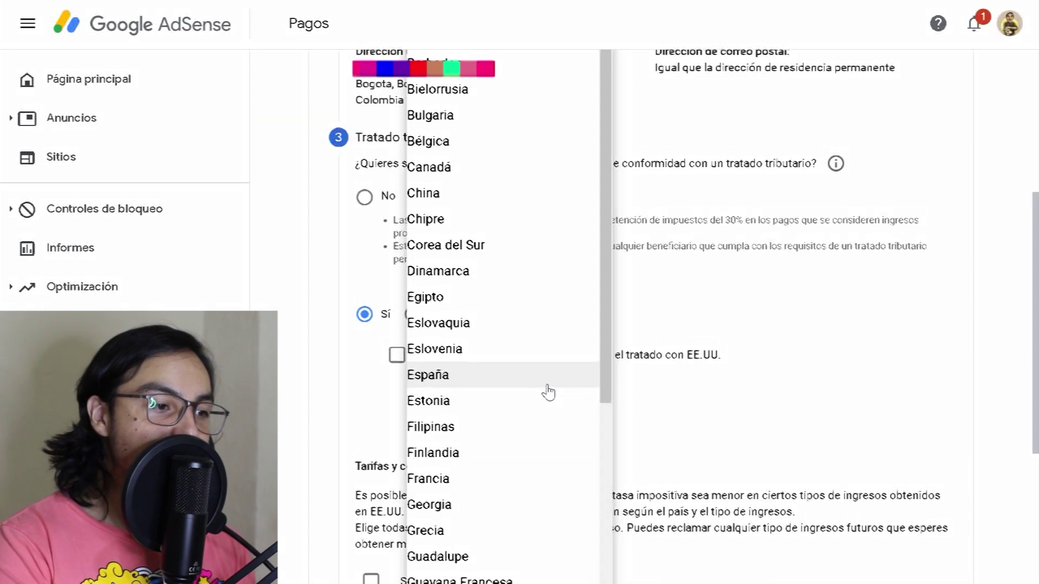
{"action": "scroll", "coordinate": [548, 393], "scroll_direction": "up", "scroll_amount": 1}
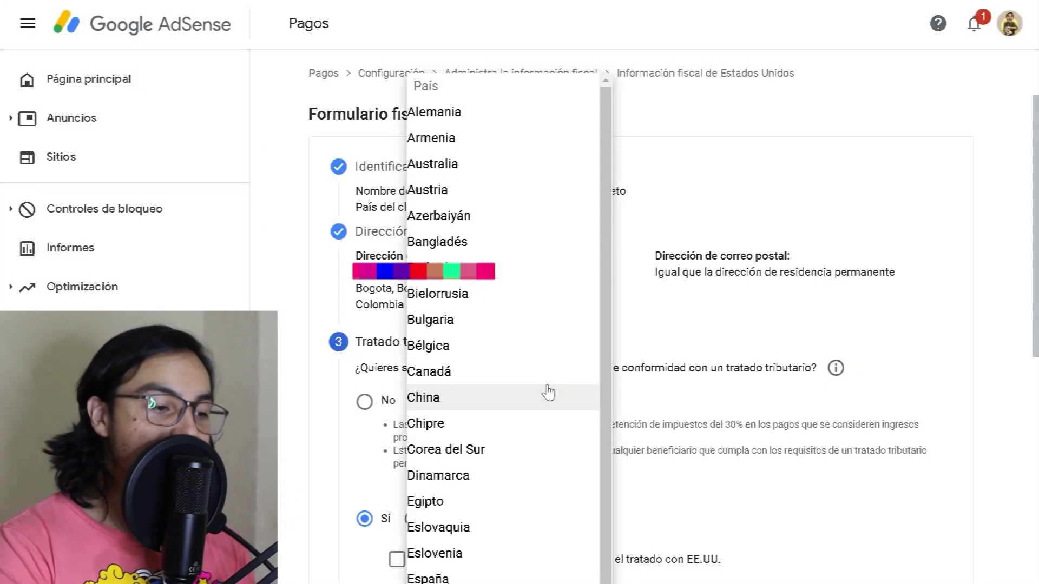
{"action": "scroll", "coordinate": [547, 391], "scroll_direction": "down", "scroll_amount": 2}
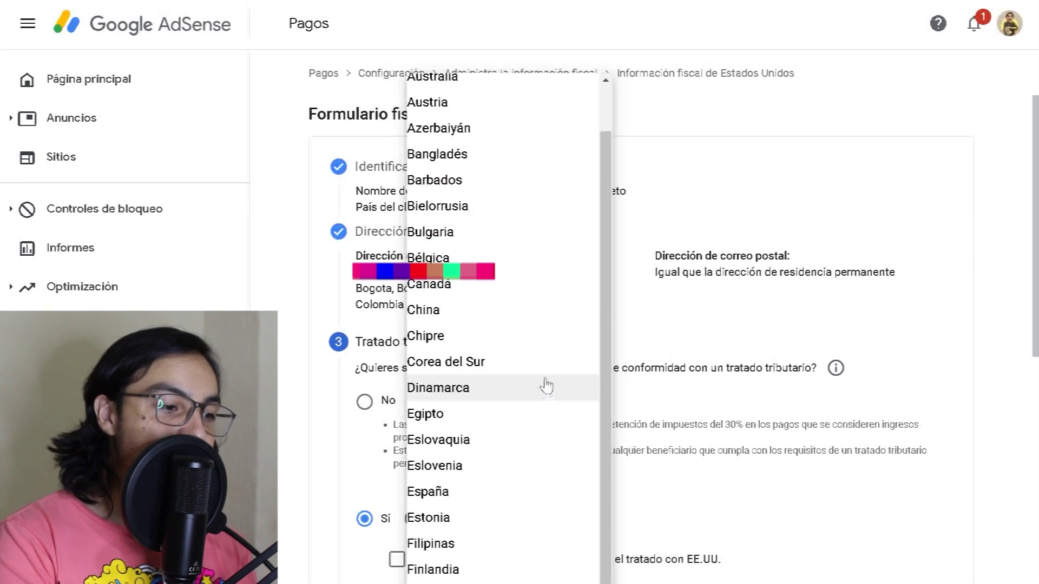
{"action": "scroll", "coordinate": [512, 323], "scroll_direction": "up", "scroll_amount": 2}
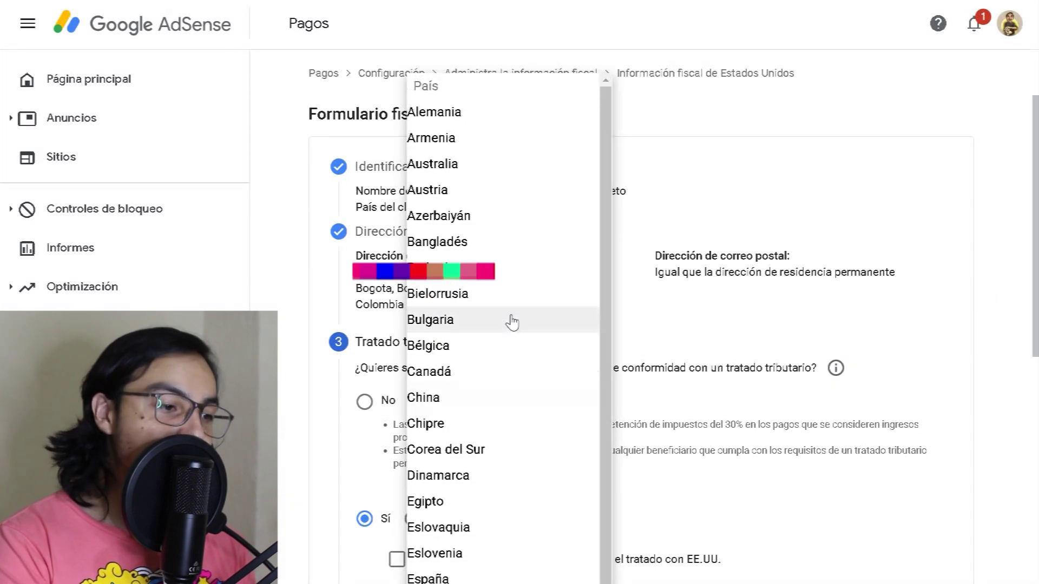
{"action": "scroll", "coordinate": [512, 323], "scroll_direction": "down", "scroll_amount": 1}
{"action": "scroll", "coordinate": [511, 322], "scroll_direction": "down", "scroll_amount": 2}
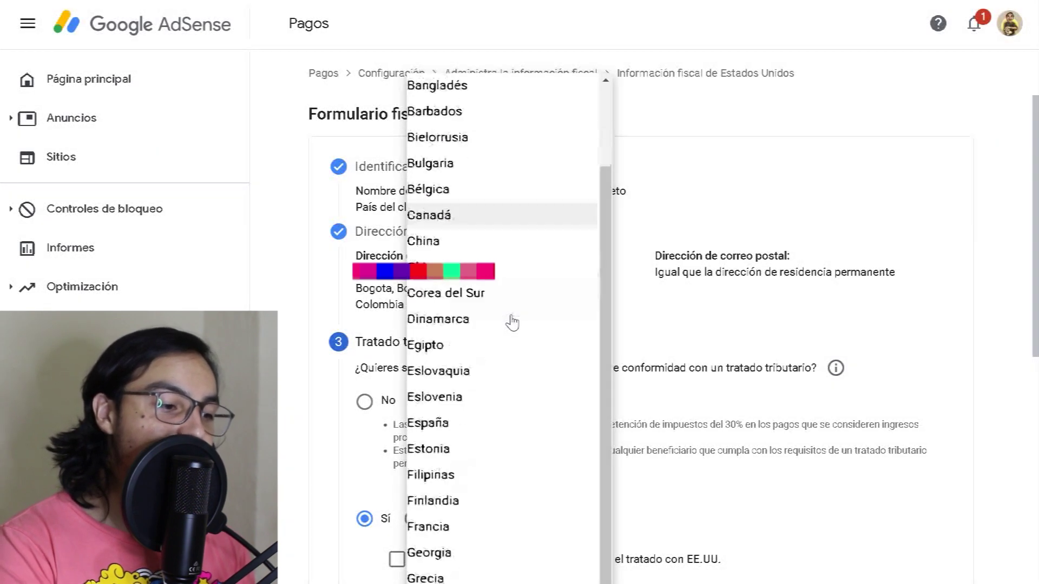
{"action": "scroll", "coordinate": [512, 322], "scroll_direction": "down", "scroll_amount": 1}
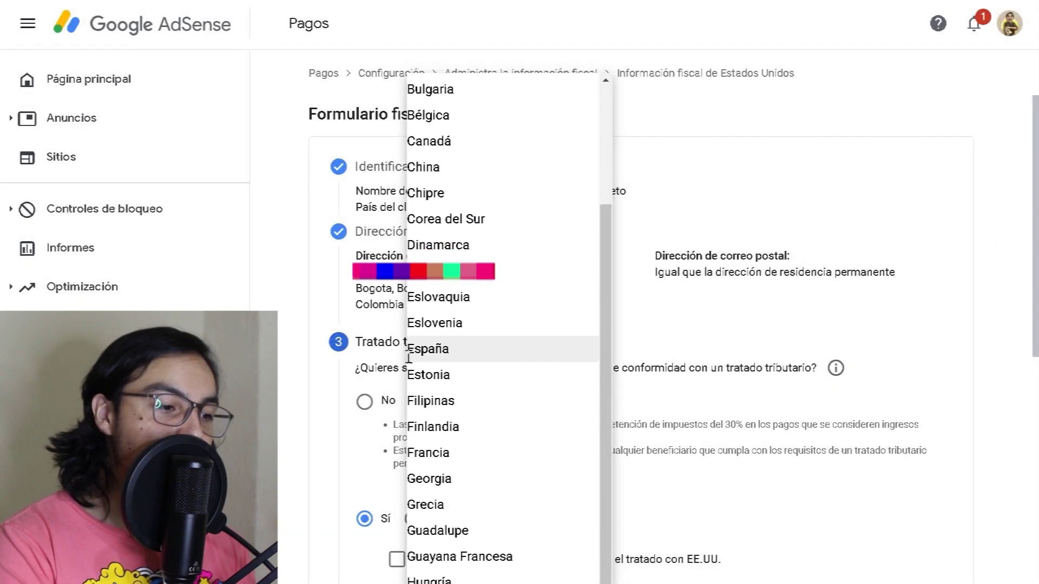
{"action": "scroll", "coordinate": [466, 352], "scroll_direction": "down", "scroll_amount": 4}
{"action": "scroll", "coordinate": [520, 498], "scroll_direction": "down", "scroll_amount": 6}
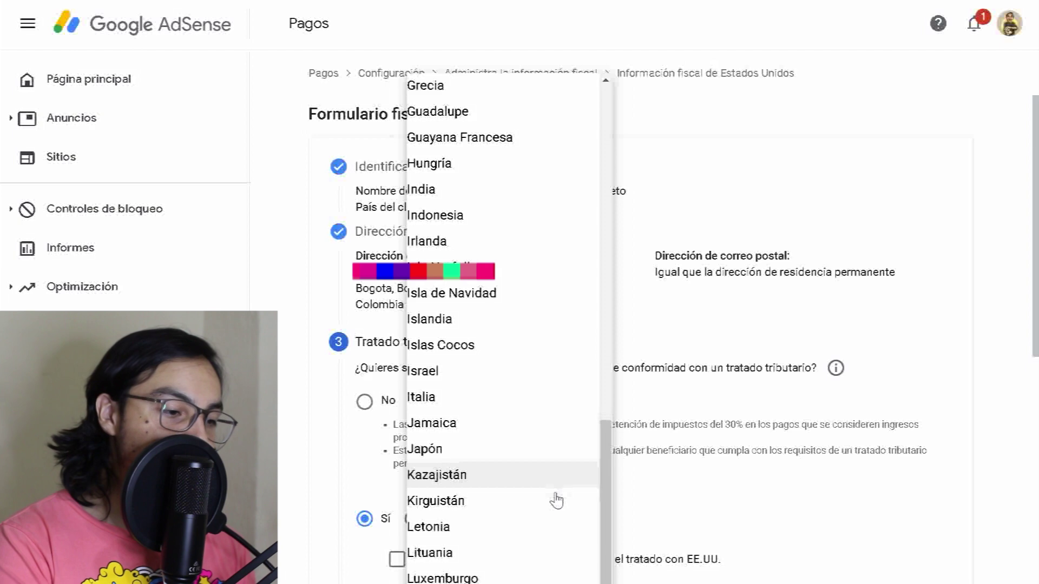
{"action": "scroll", "coordinate": [704, 452], "scroll_direction": "down", "scroll_amount": 2}
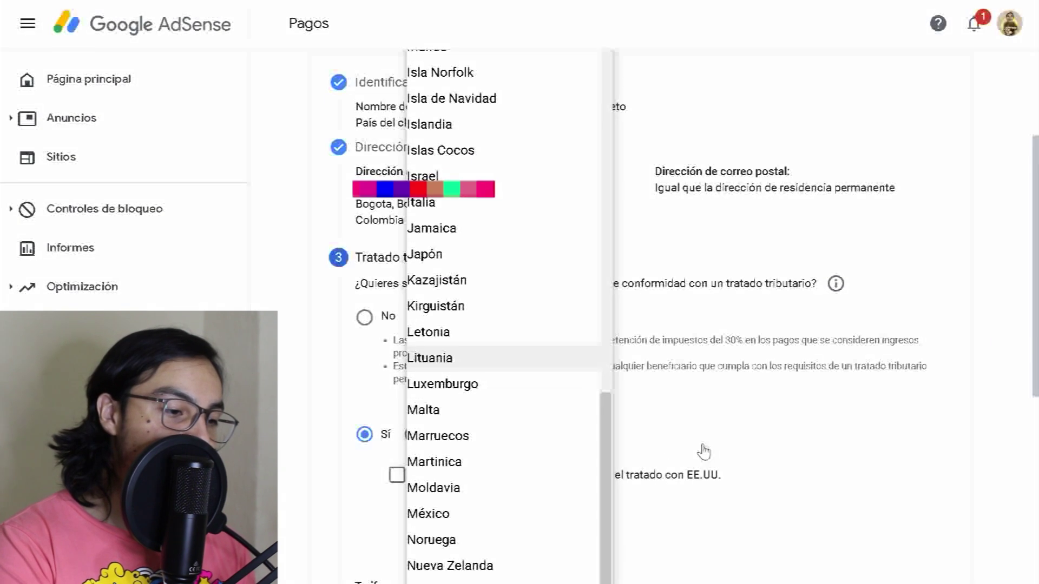
{"action": "left_click", "coordinate": [500, 521]}
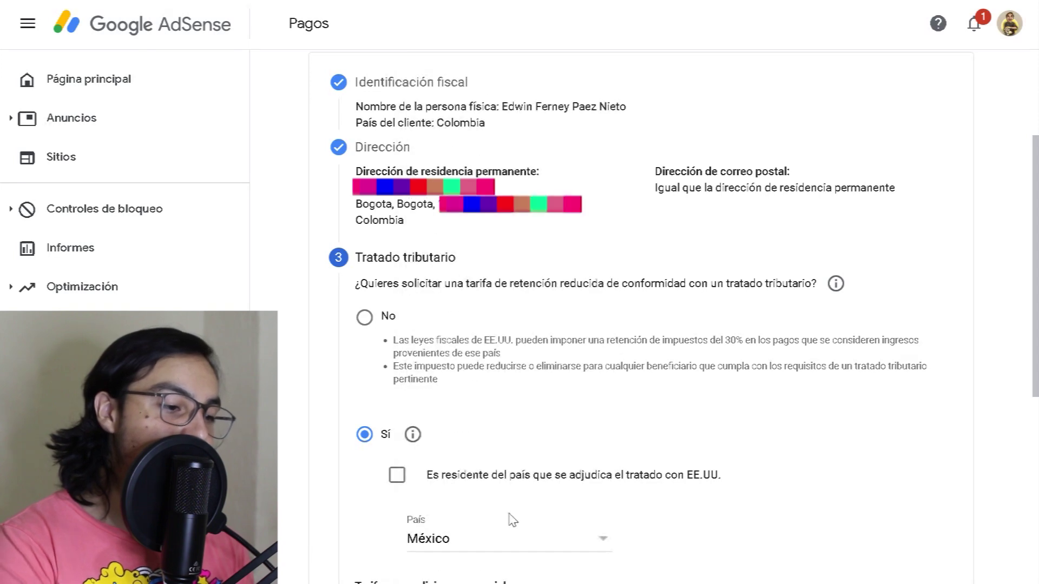
Step: Claim special treaty rates for Servicios (AdSense) under Artículo 7, párrafo 1 with 0% (tasa reducida) withholding
{"action": "scroll", "coordinate": [742, 487], "scroll_direction": "down", "scroll_amount": 7}
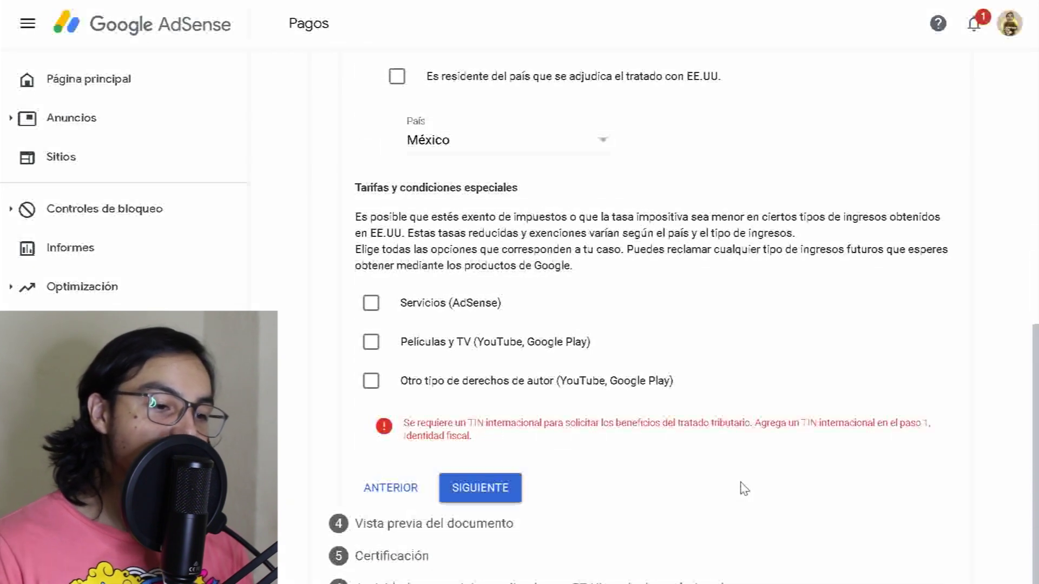
{"action": "left_click", "coordinate": [372, 304]}
{"action": "left_click", "coordinate": [509, 386]}
{"action": "left_click", "coordinate": [501, 396]}
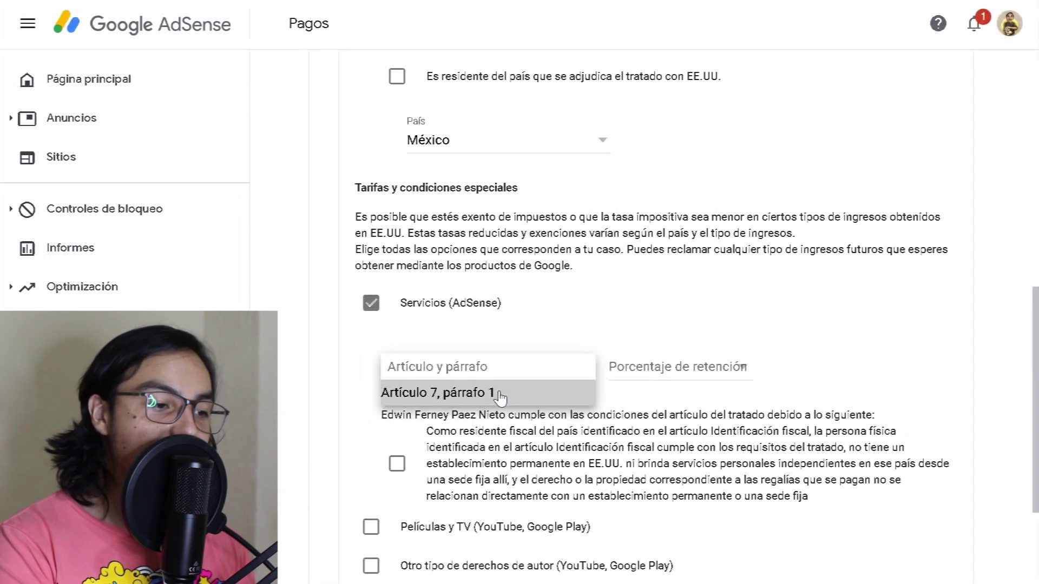
{"action": "left_click", "coordinate": [670, 367]}
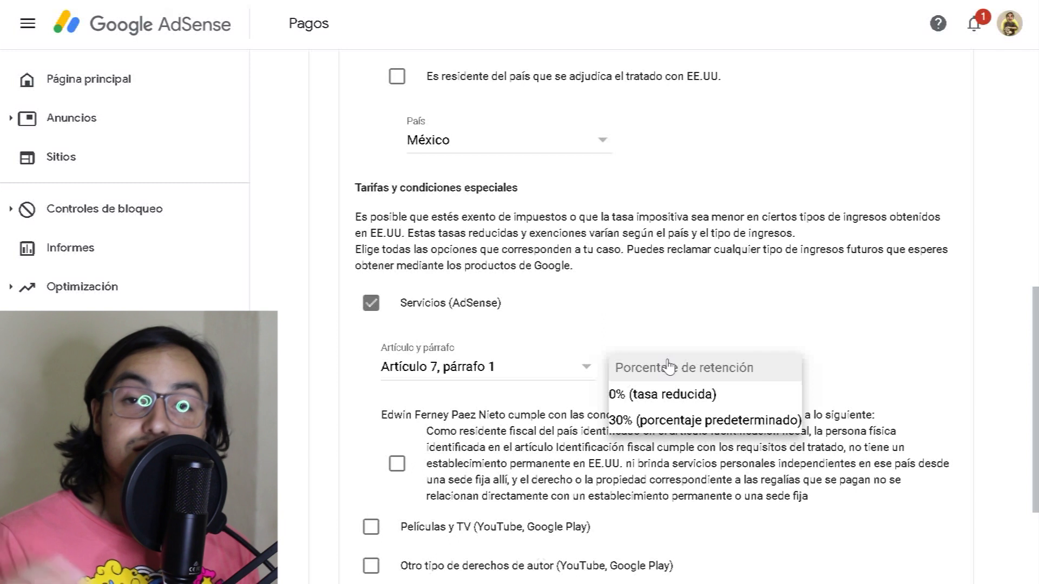
{"action": "left_click", "coordinate": [704, 401]}
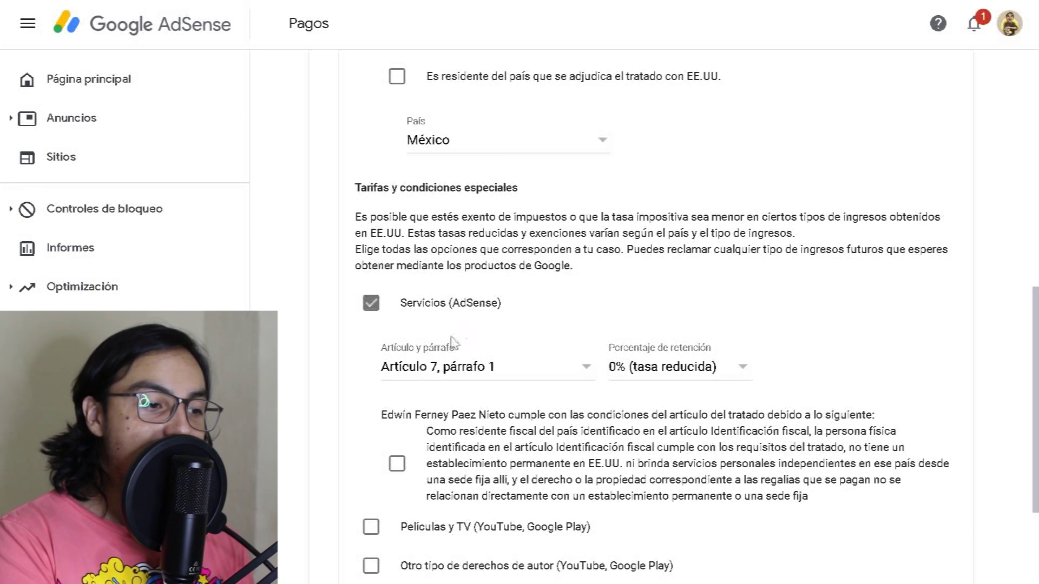
Step: Answer No to requesting a reduced withholding rate under a tax treaty and continue to the document preview
{"action": "scroll", "coordinate": [352, 404], "scroll_direction": "down", "scroll_amount": 1}
{"action": "scroll", "coordinate": [352, 404], "scroll_direction": "down", "scroll_amount": 3}
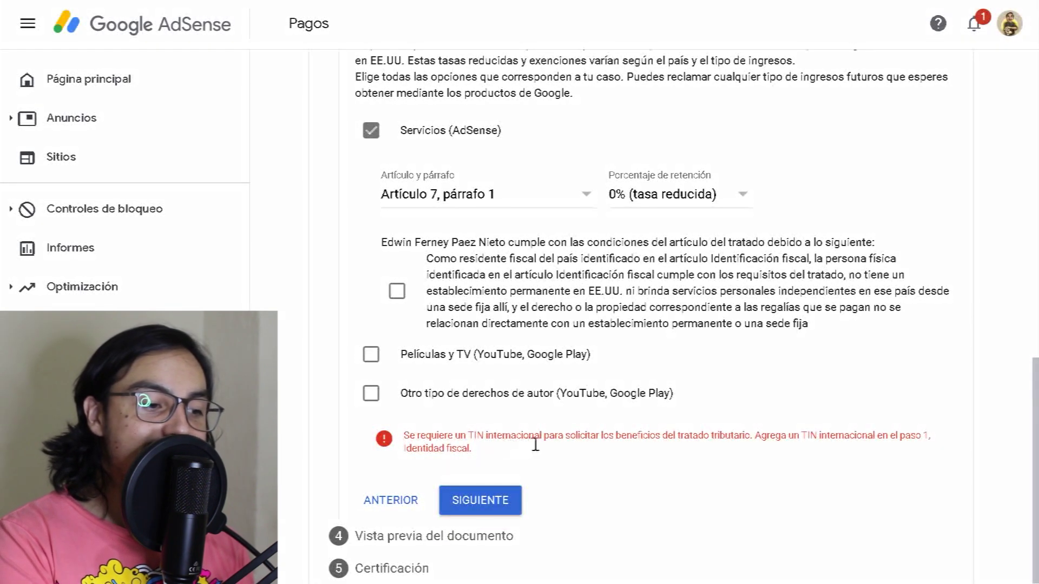
{"action": "scroll", "coordinate": [312, 369], "scroll_direction": "up", "scroll_amount": 1}
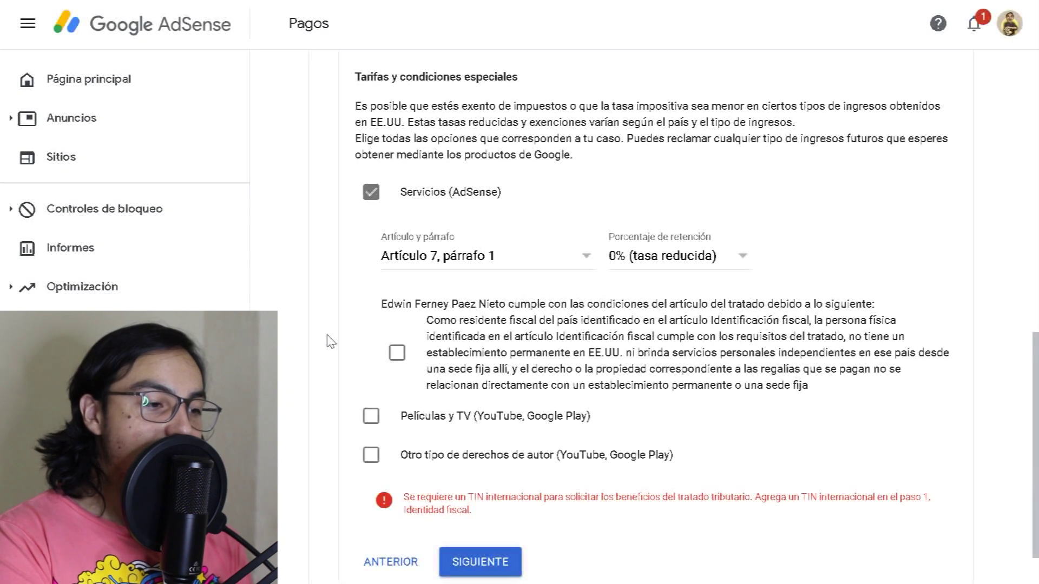
{"action": "scroll", "coordinate": [331, 343], "scroll_direction": "up", "scroll_amount": 6}
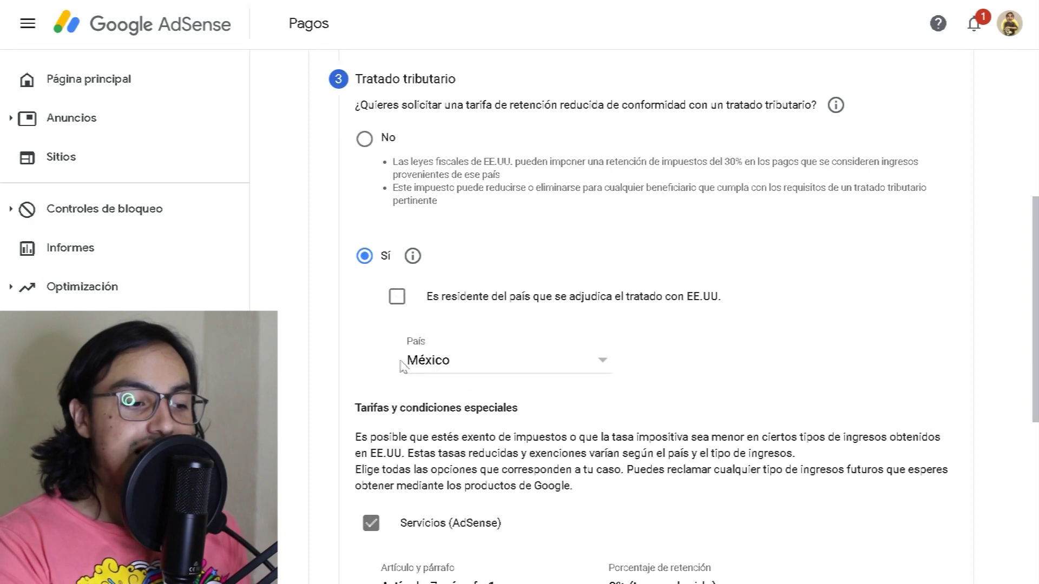
{"action": "left_click", "coordinate": [366, 139]}
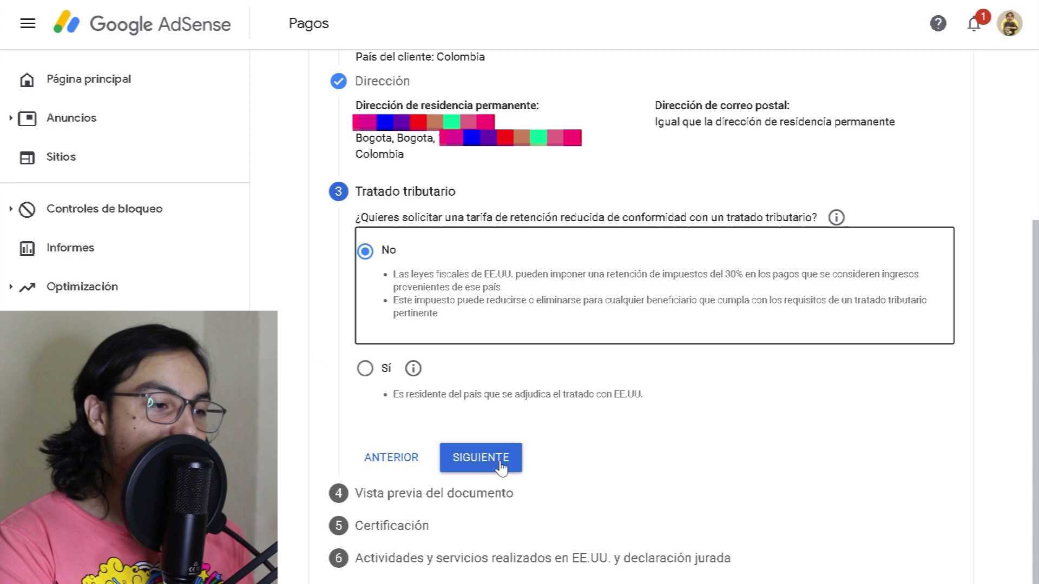
{"action": "left_click", "coordinate": [501, 465]}
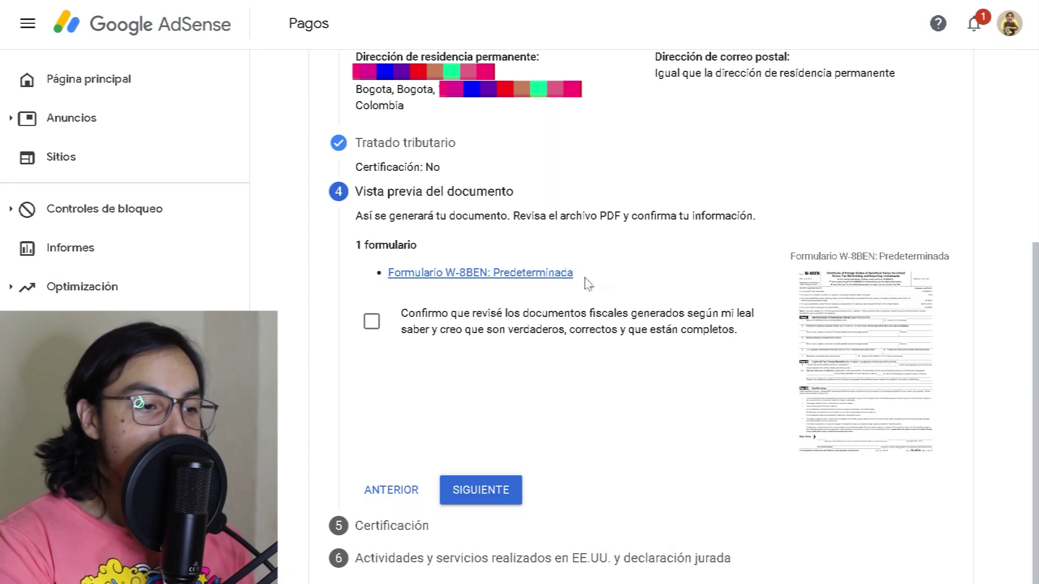
Step: Download the generated W-8BEN PDF, confirm the tax documents as reviewed and continue to the certification
{"action": "left_click", "coordinate": [520, 277]}
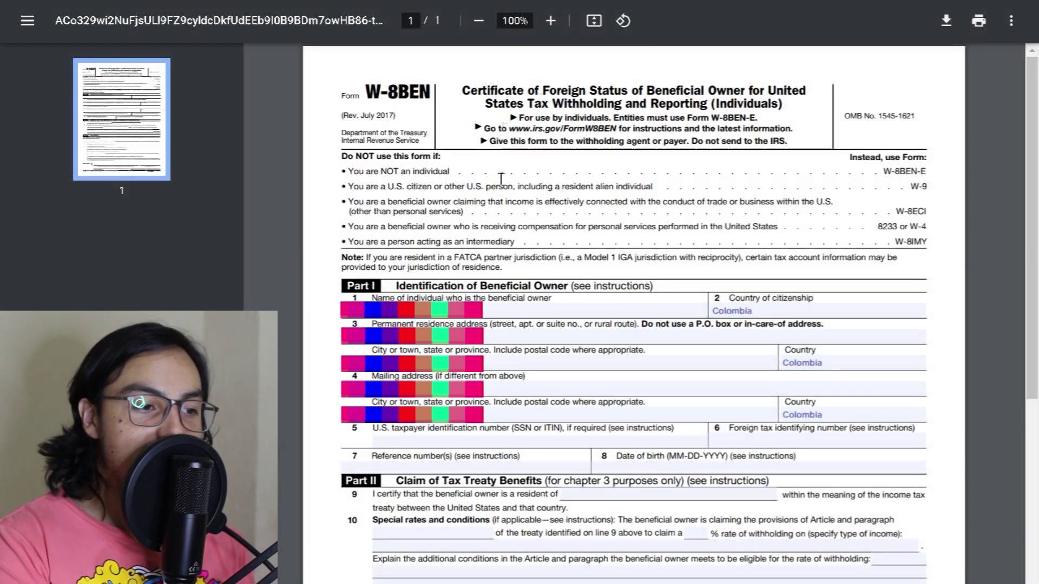
{"action": "left_click", "coordinate": [939, 17]}
{"action": "key", "text": "Return"}
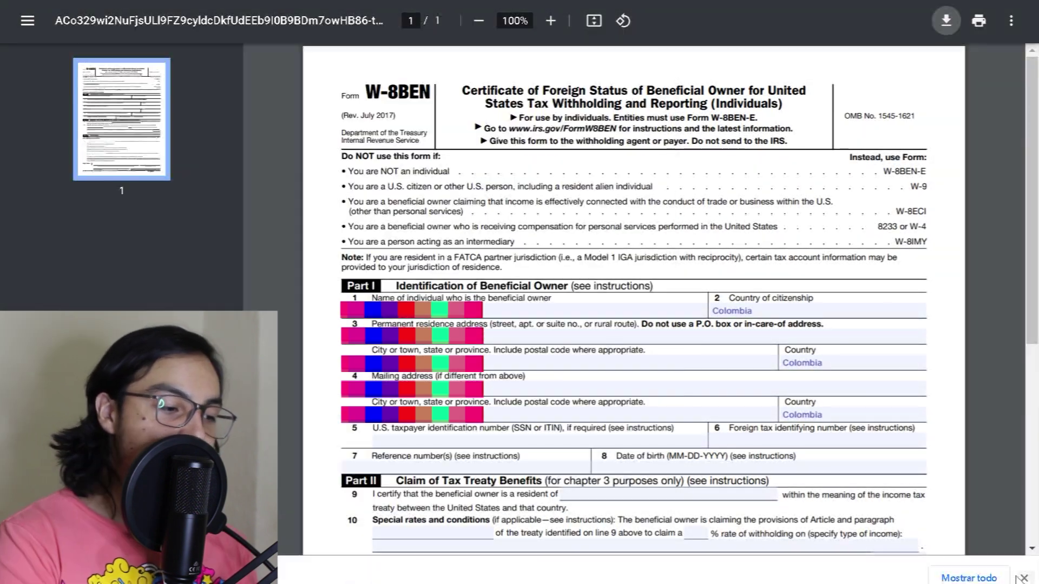
{"action": "left_click", "coordinate": [1024, 577]}
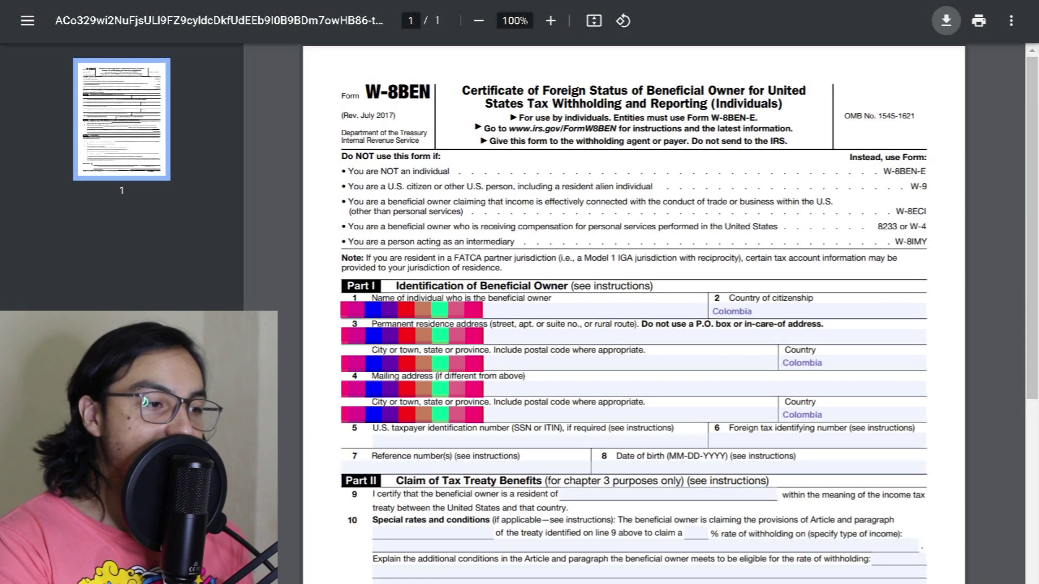
{"action": "key", "text": "ctrl+w"}
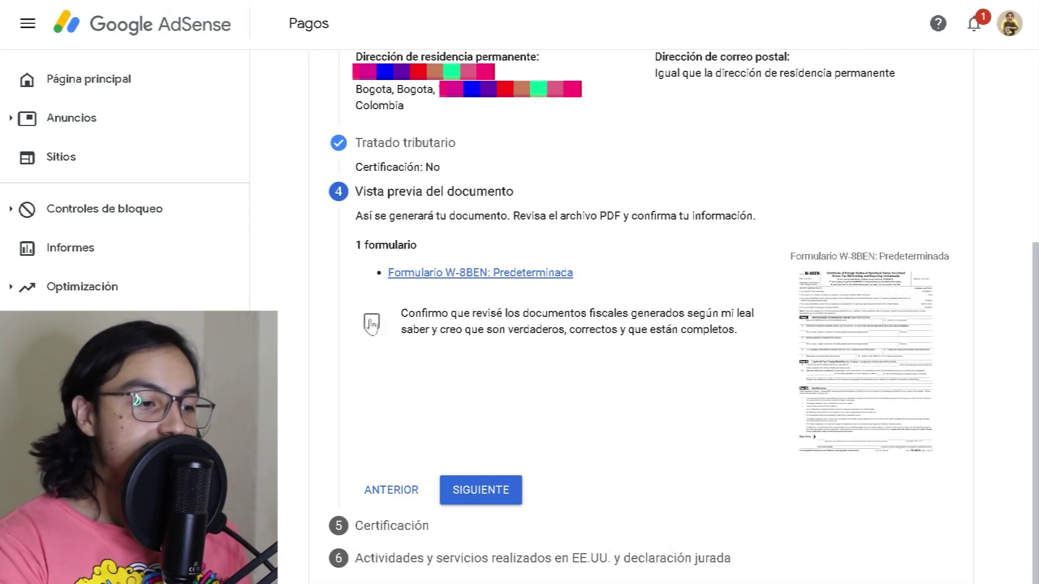
{"action": "left_click", "coordinate": [379, 325]}
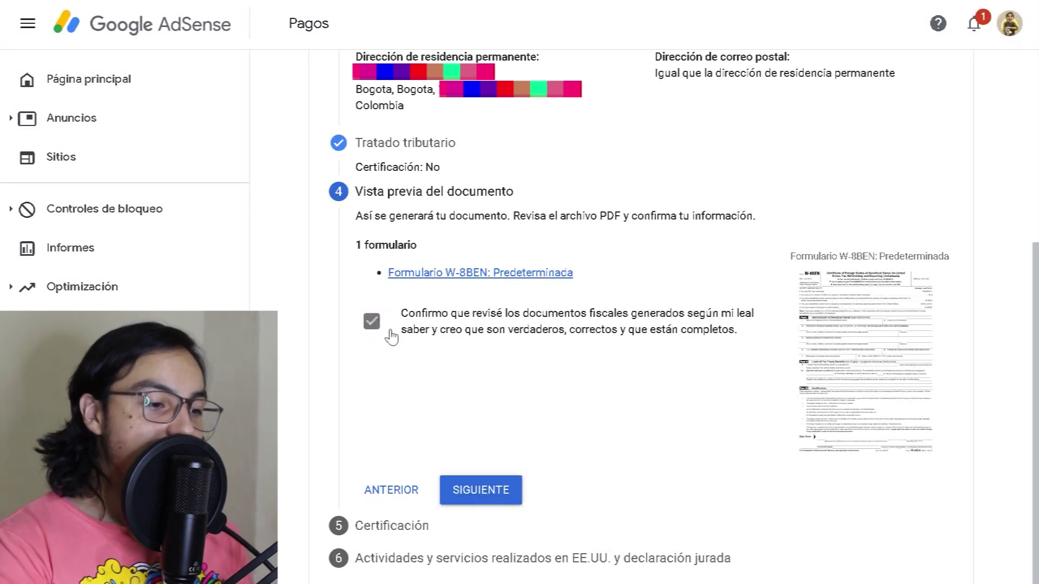
{"action": "left_click", "coordinate": [480, 492]}
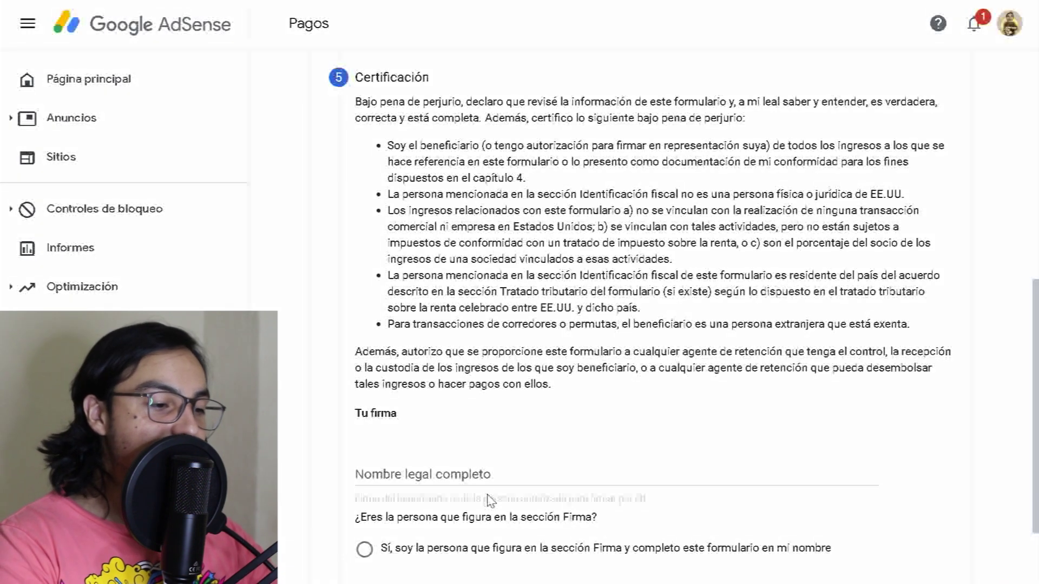
Step: Sign the certification with the full legal name, declare being the person in the signature section, and continue
{"action": "left_click", "coordinate": [463, 476]}
{"action": "key", "text": "ctrl+v"}
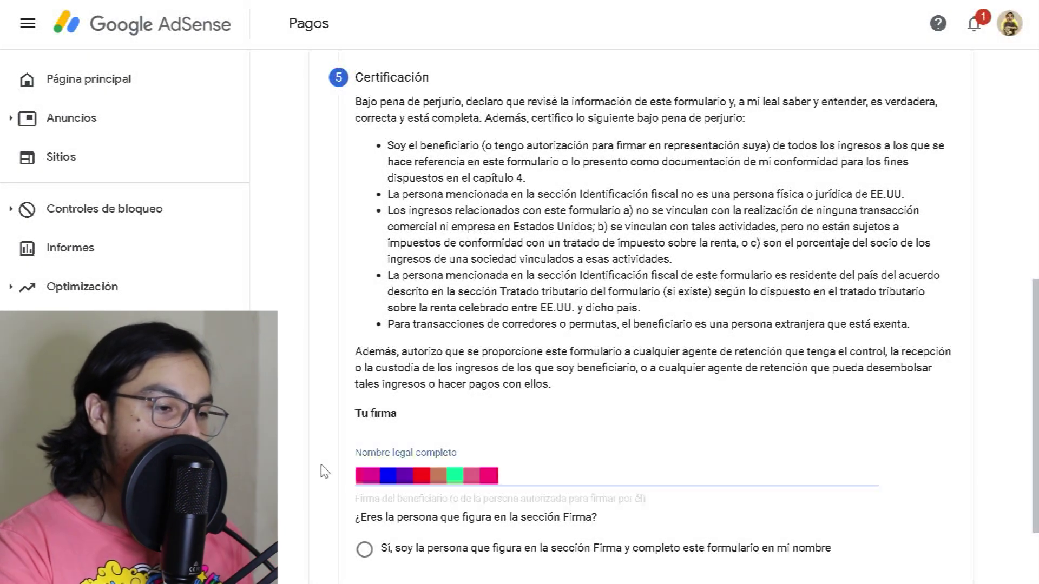
{"action": "scroll", "coordinate": [325, 472], "scroll_direction": "down", "scroll_amount": 3}
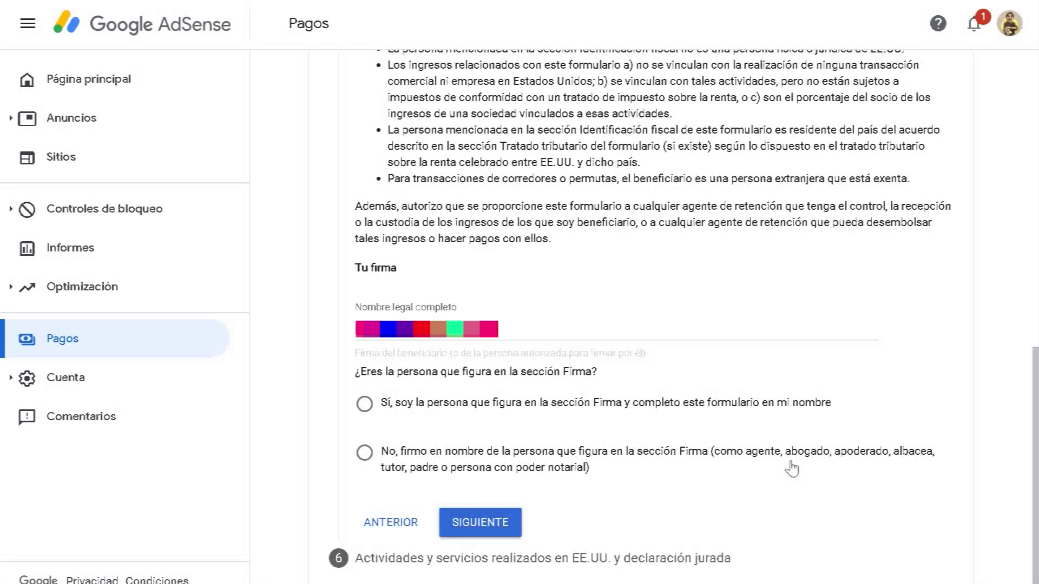
{"action": "left_click", "coordinate": [364, 403]}
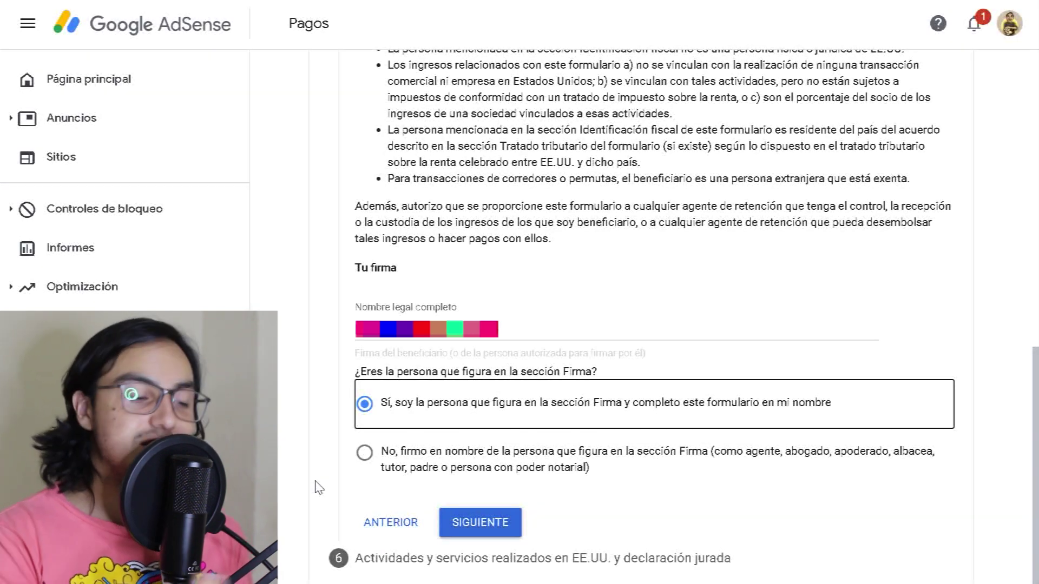
{"action": "left_click", "coordinate": [502, 521]}
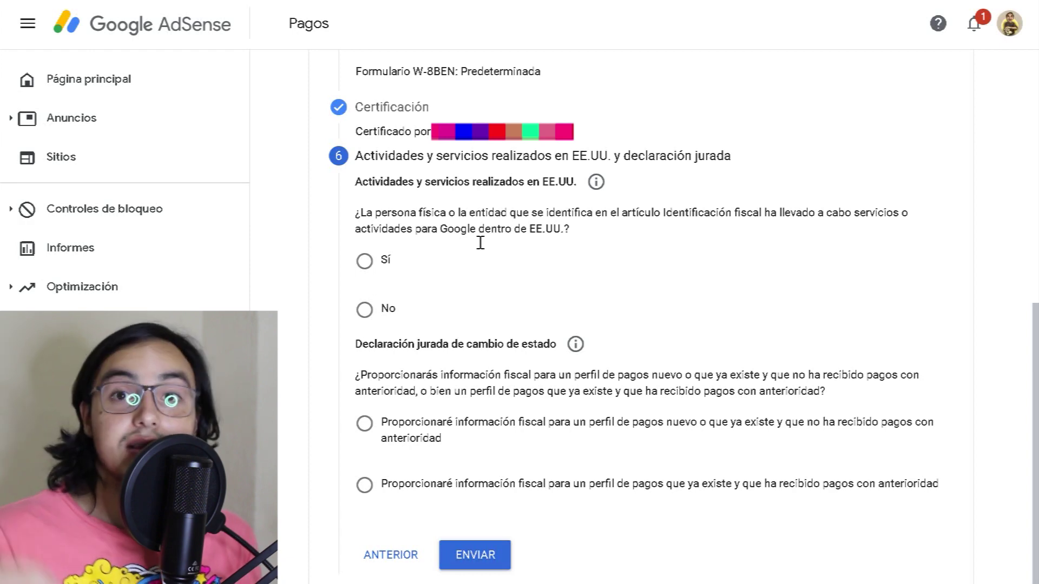
Step: Answer No to activities in the US, certify services are performed outside it, and choose the existing payments profile that previously received payments
{"action": "left_click", "coordinate": [364, 309]}
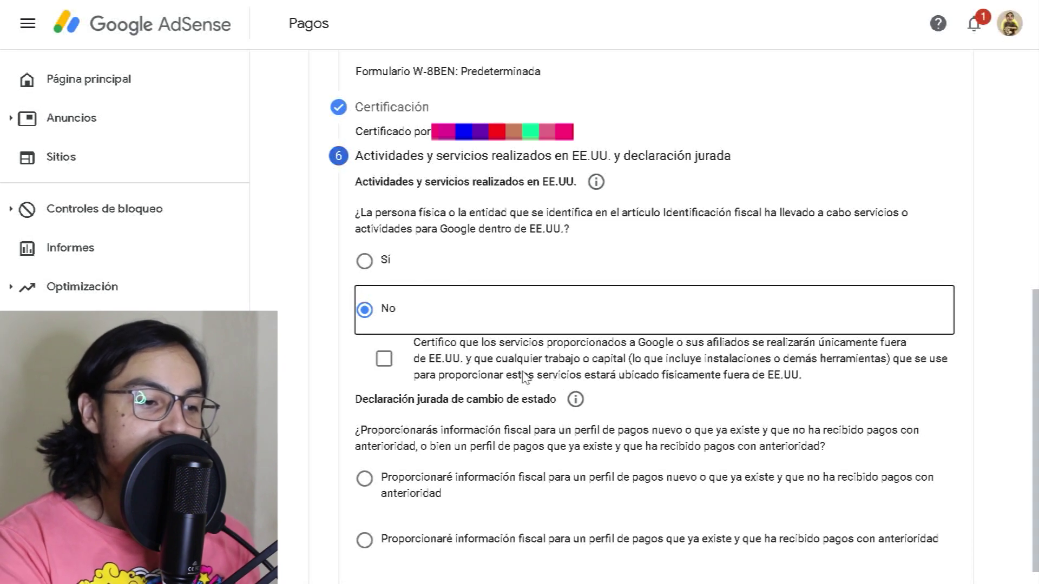
{"action": "left_click", "coordinate": [392, 360]}
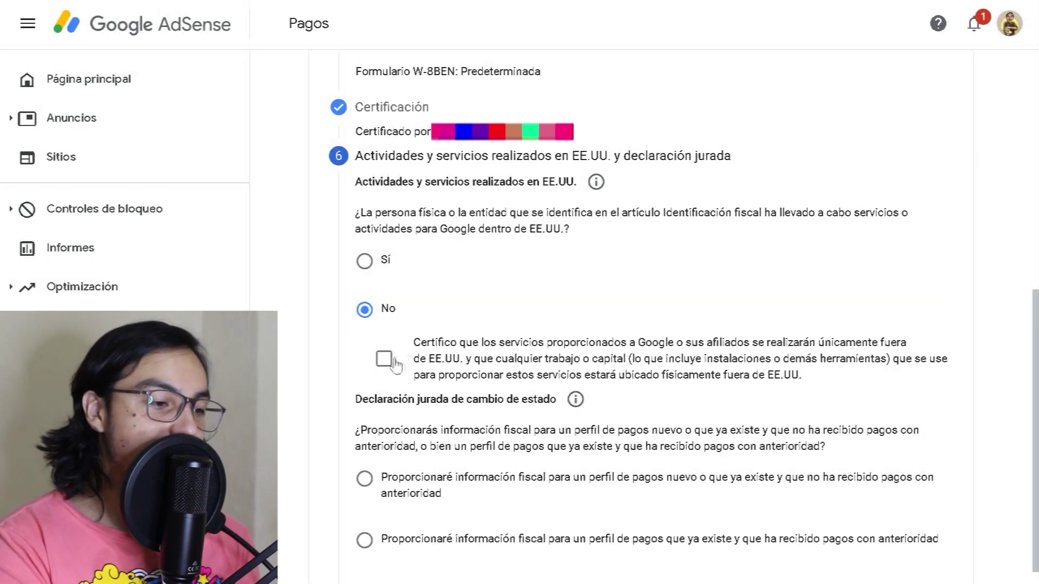
{"action": "scroll", "coordinate": [304, 417], "scroll_direction": "down", "scroll_amount": 1}
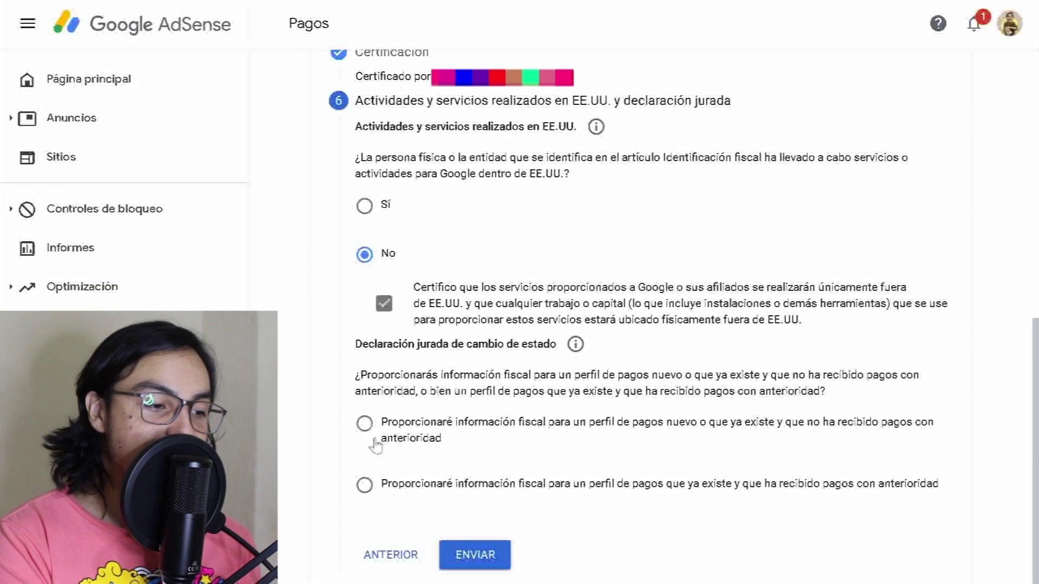
{"action": "left_click", "coordinate": [374, 488]}
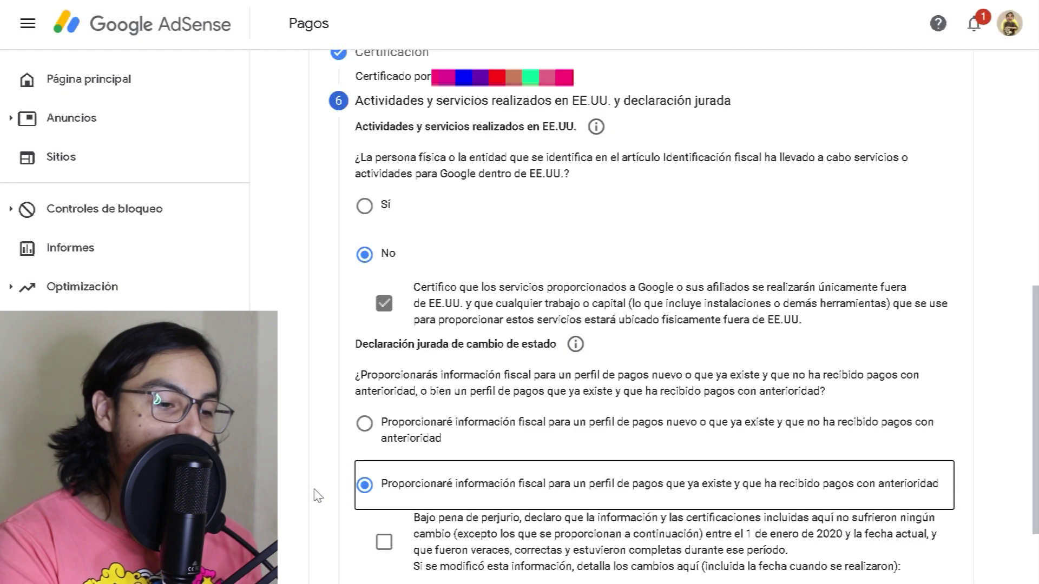
Step: Declare under penalty of perjury that the tax information has not changed since January 1, 2020, and submit the form
{"action": "scroll", "coordinate": [318, 495], "scroll_direction": "down", "scroll_amount": 3}
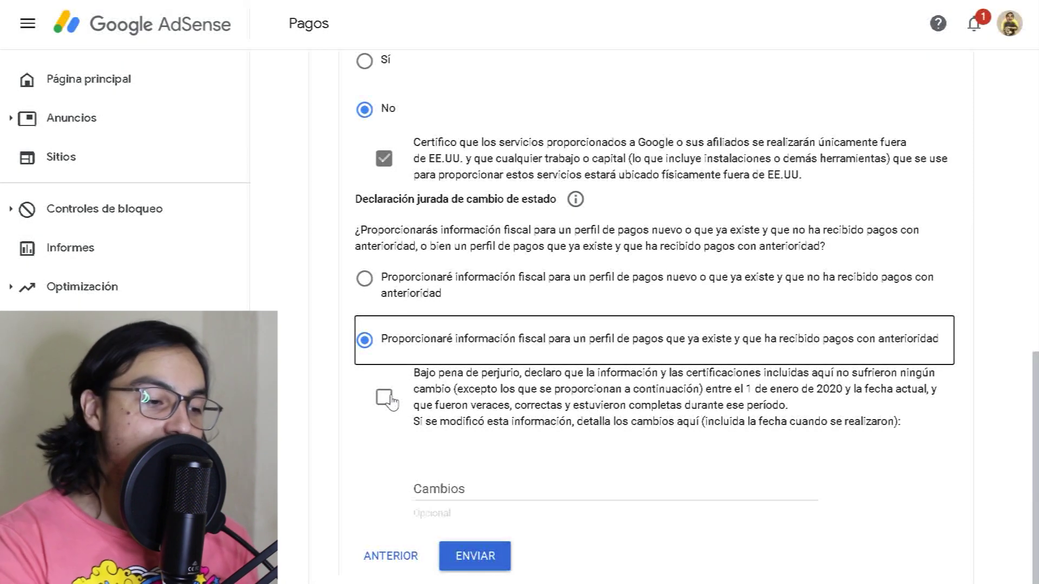
{"action": "left_click", "coordinate": [395, 408]}
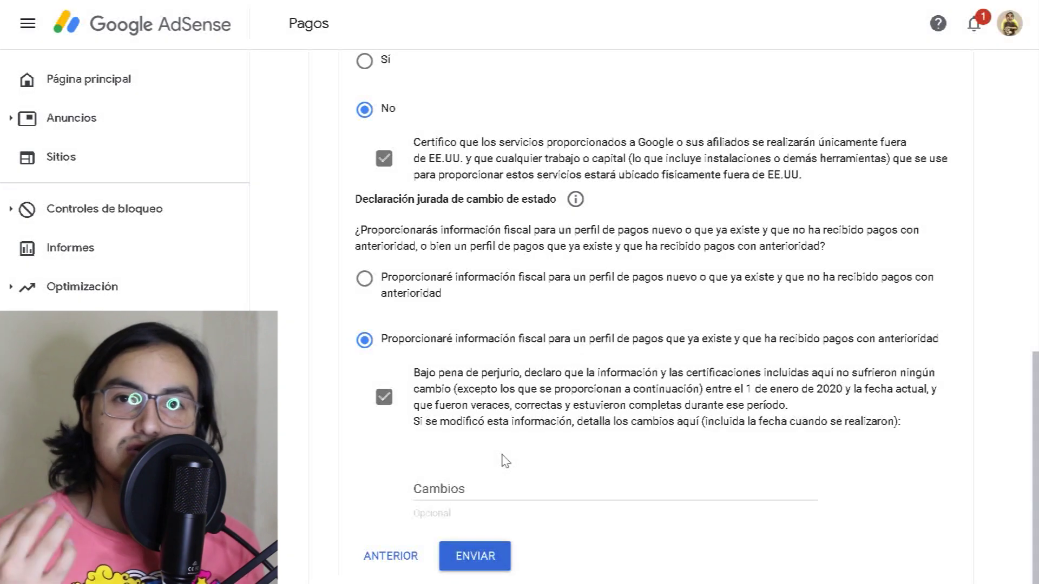
{"action": "left_click", "coordinate": [490, 564]}
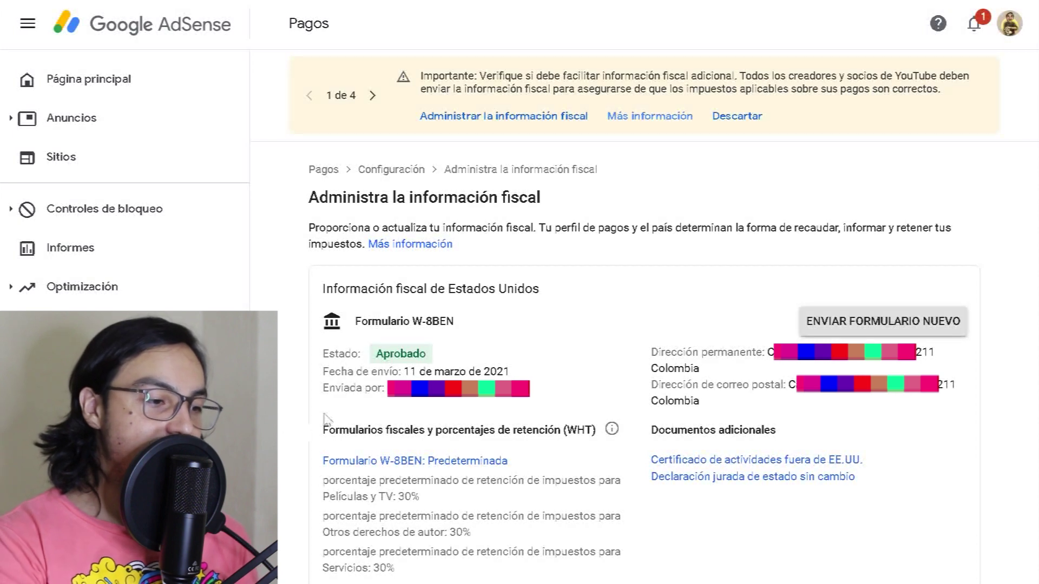
Step: Review the submitted W-8BEN form's status, submission date and default withholding percentages on the tax information page
{"action": "double_click", "coordinate": [414, 354]}
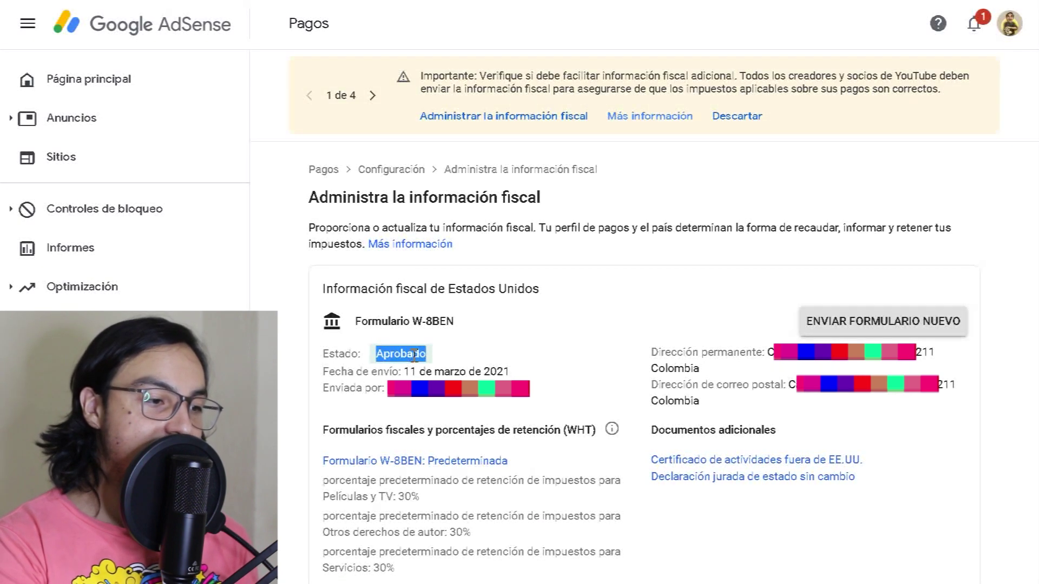
{"action": "double_click", "coordinate": [441, 323]}
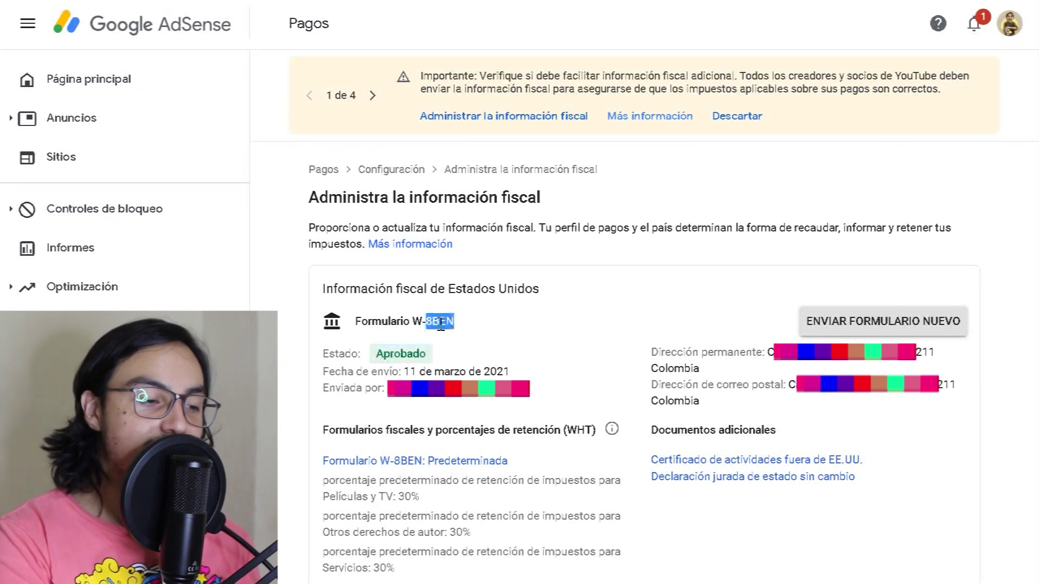
{"action": "left_click", "coordinate": [415, 375]}
{"action": "double_click", "coordinate": [411, 373]}
{"action": "double_click", "coordinate": [408, 354]}
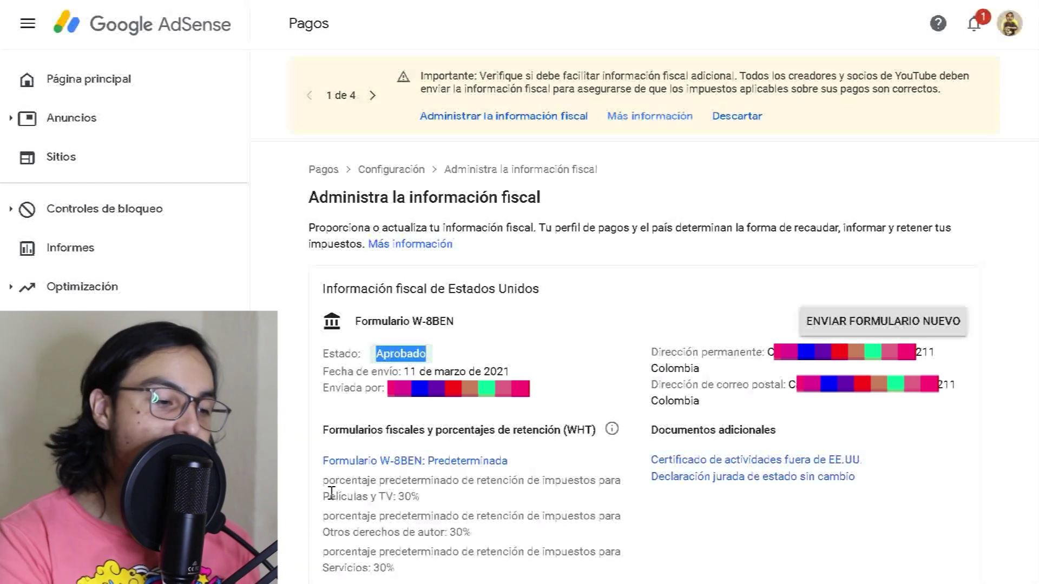
{"action": "left_click_drag", "start_coordinate": [324, 479], "coordinate": [405, 557]}
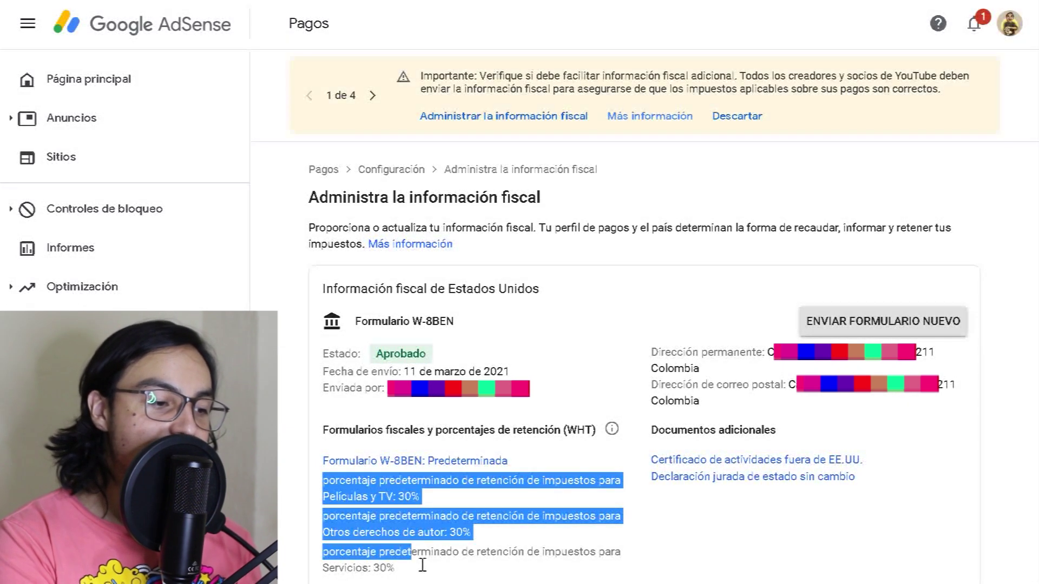
{"action": "left_click", "coordinate": [420, 566]}
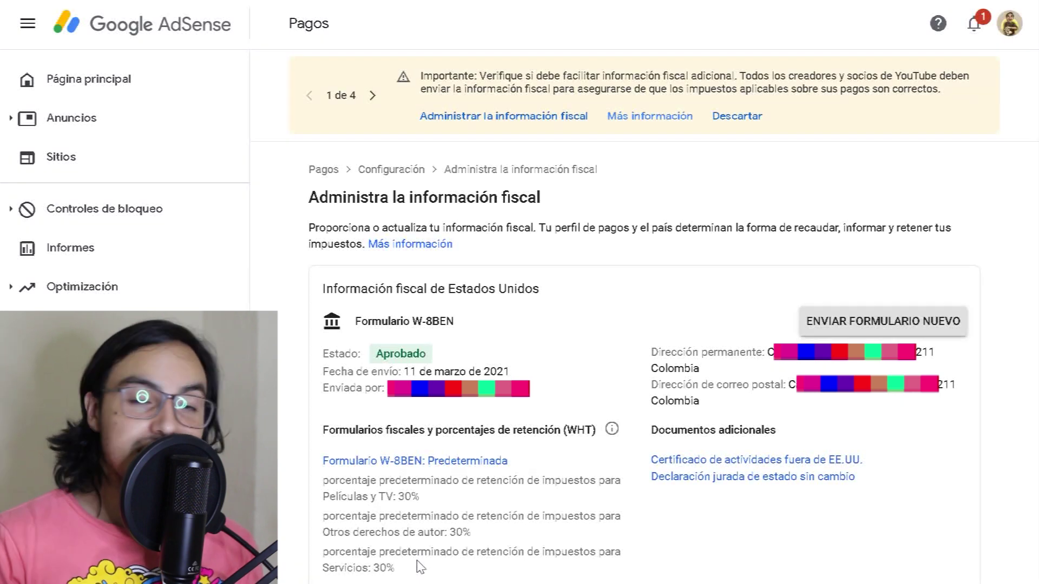
{"action": "left_click", "coordinate": [851, 327]}
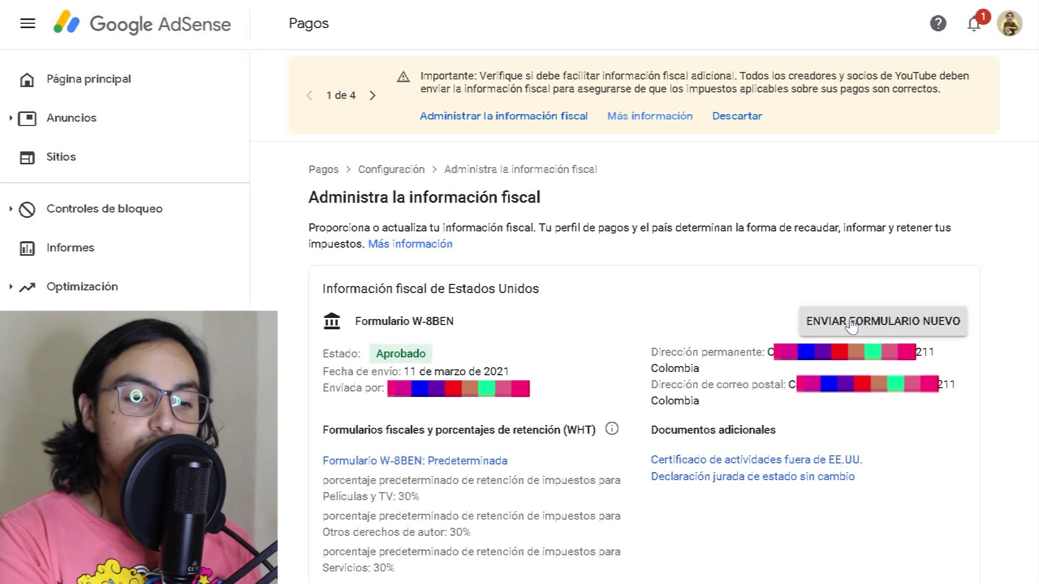